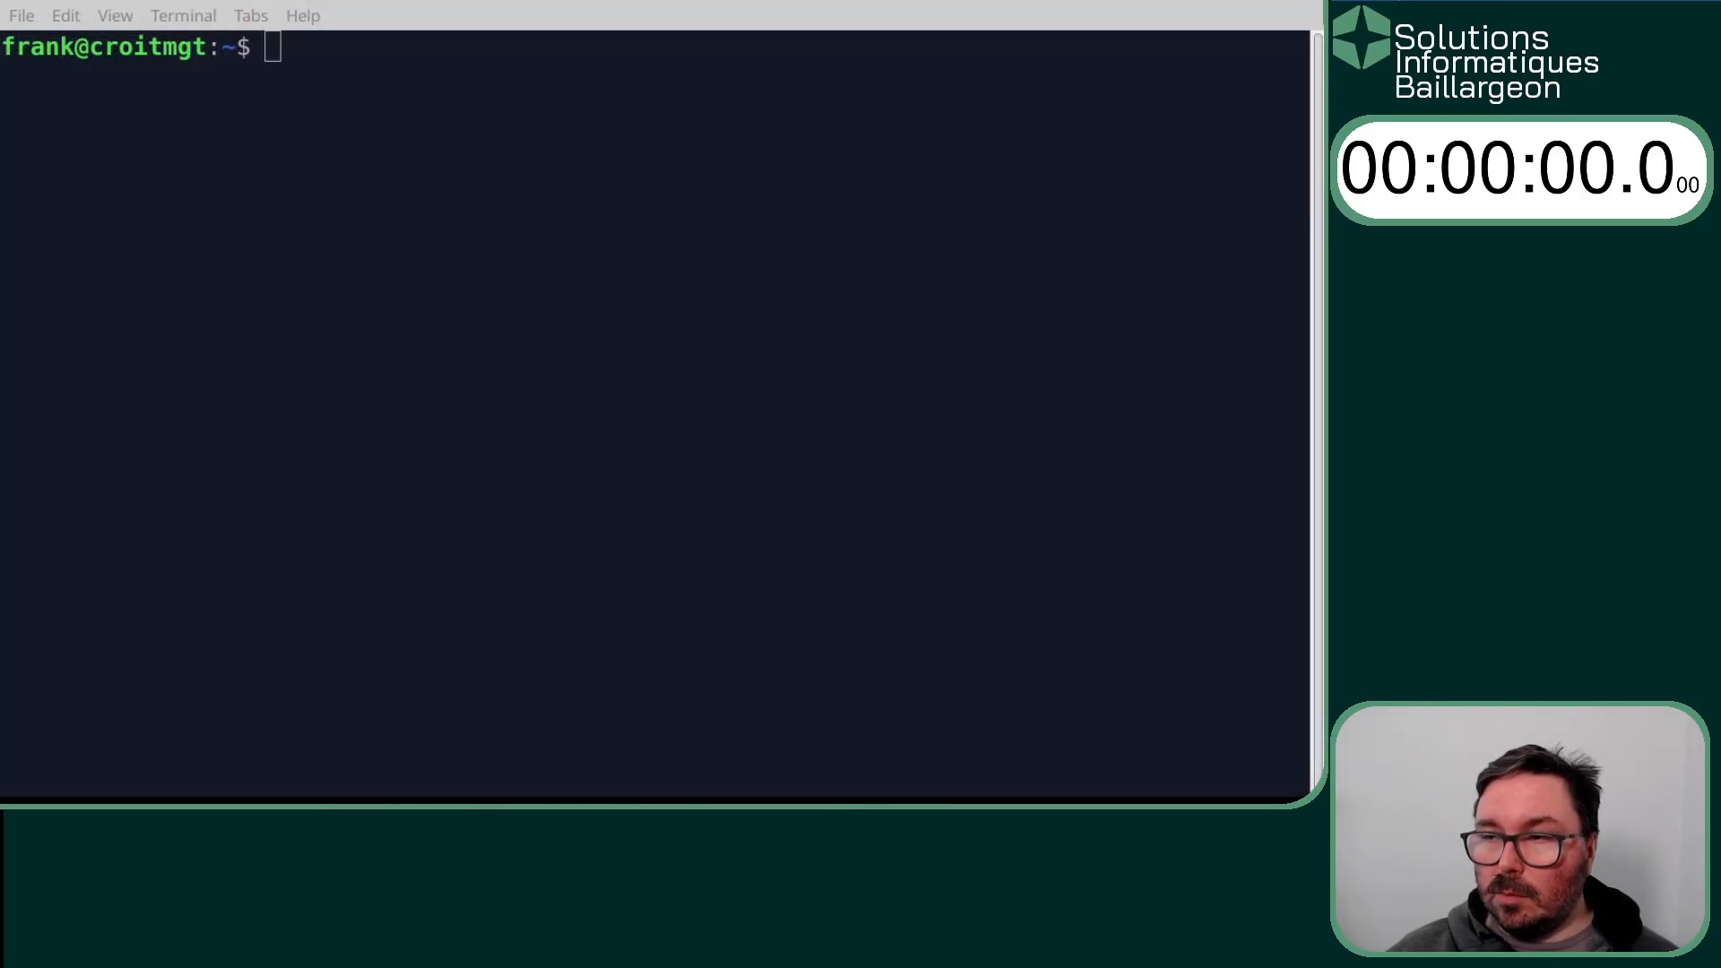
- Create a Docker container named croit-data from the croit/croit:latest image
{"action": "key", "text": "Up"}
{"action": "key", "text": "Up"}
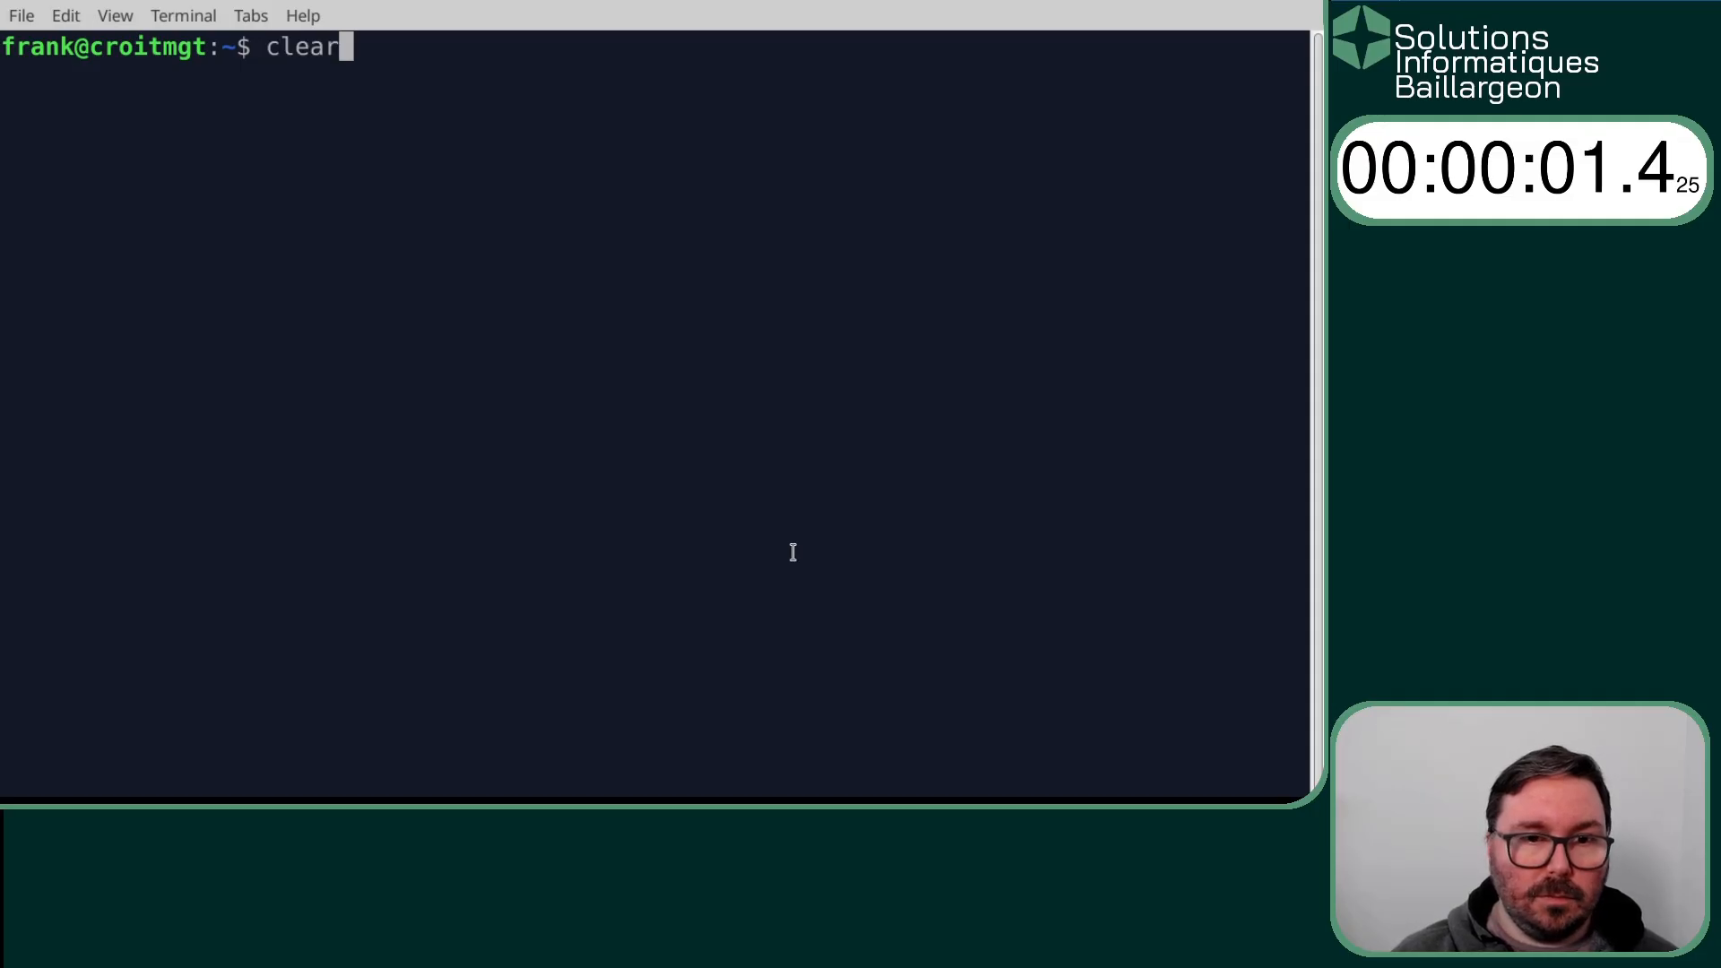
{"action": "key", "text": "Down"}
{"action": "key", "text": "Up"}
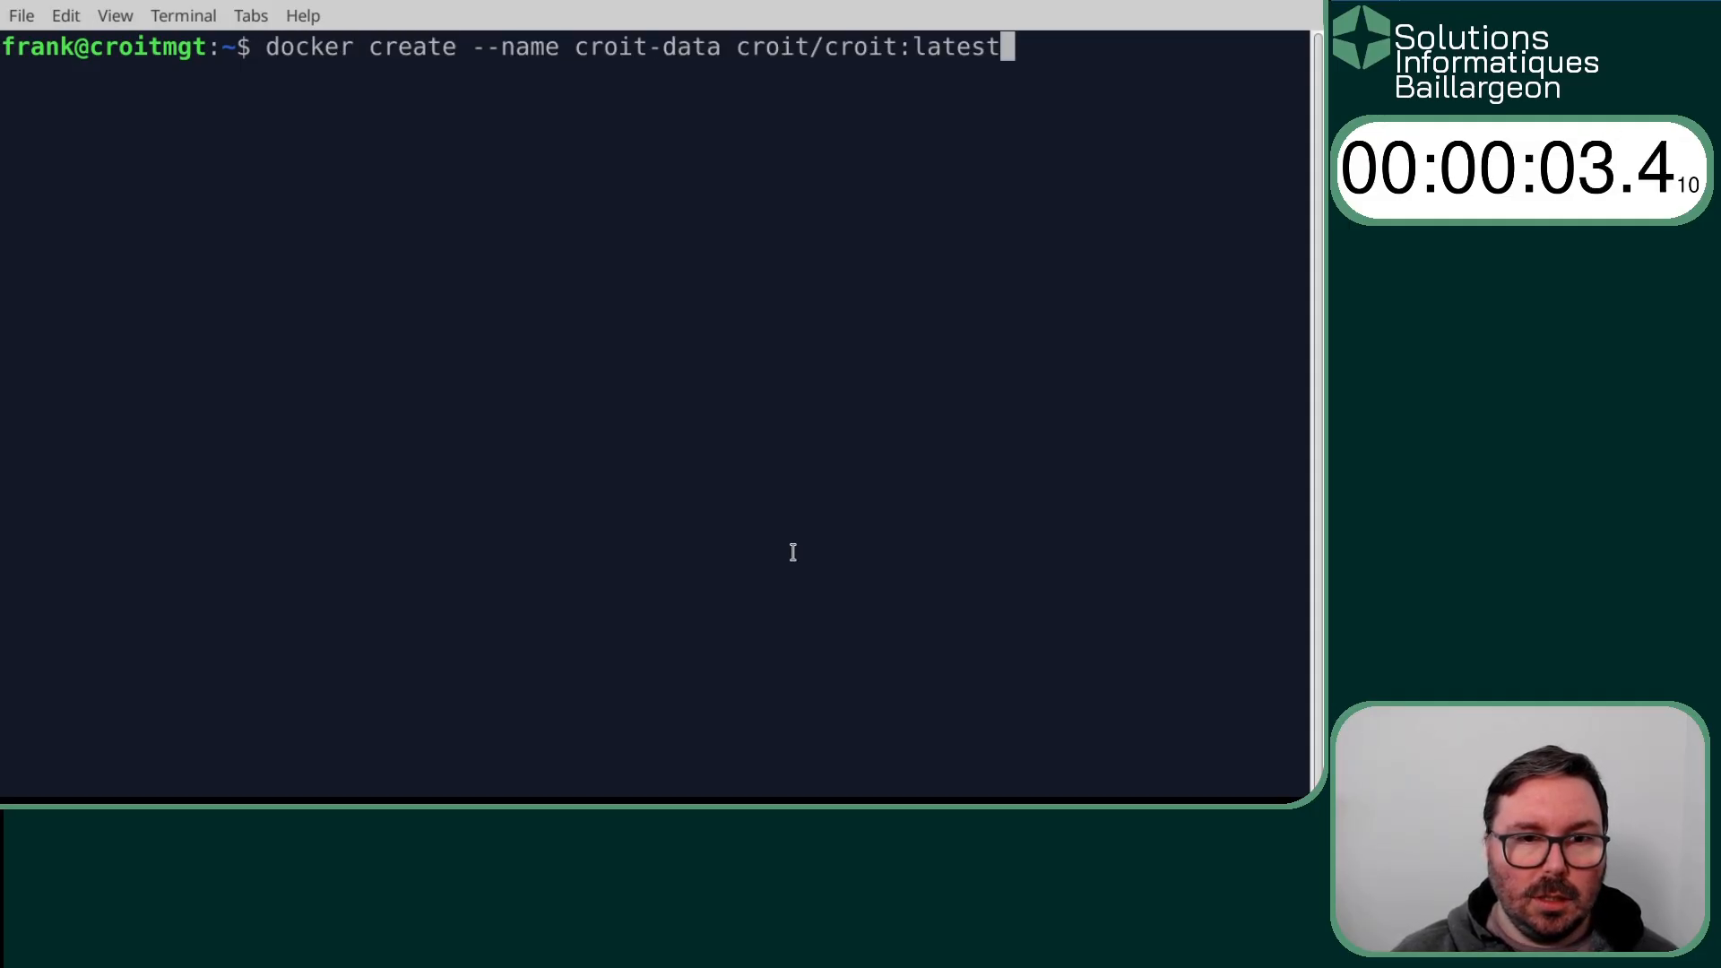
{"action": "key", "text": "Return"}
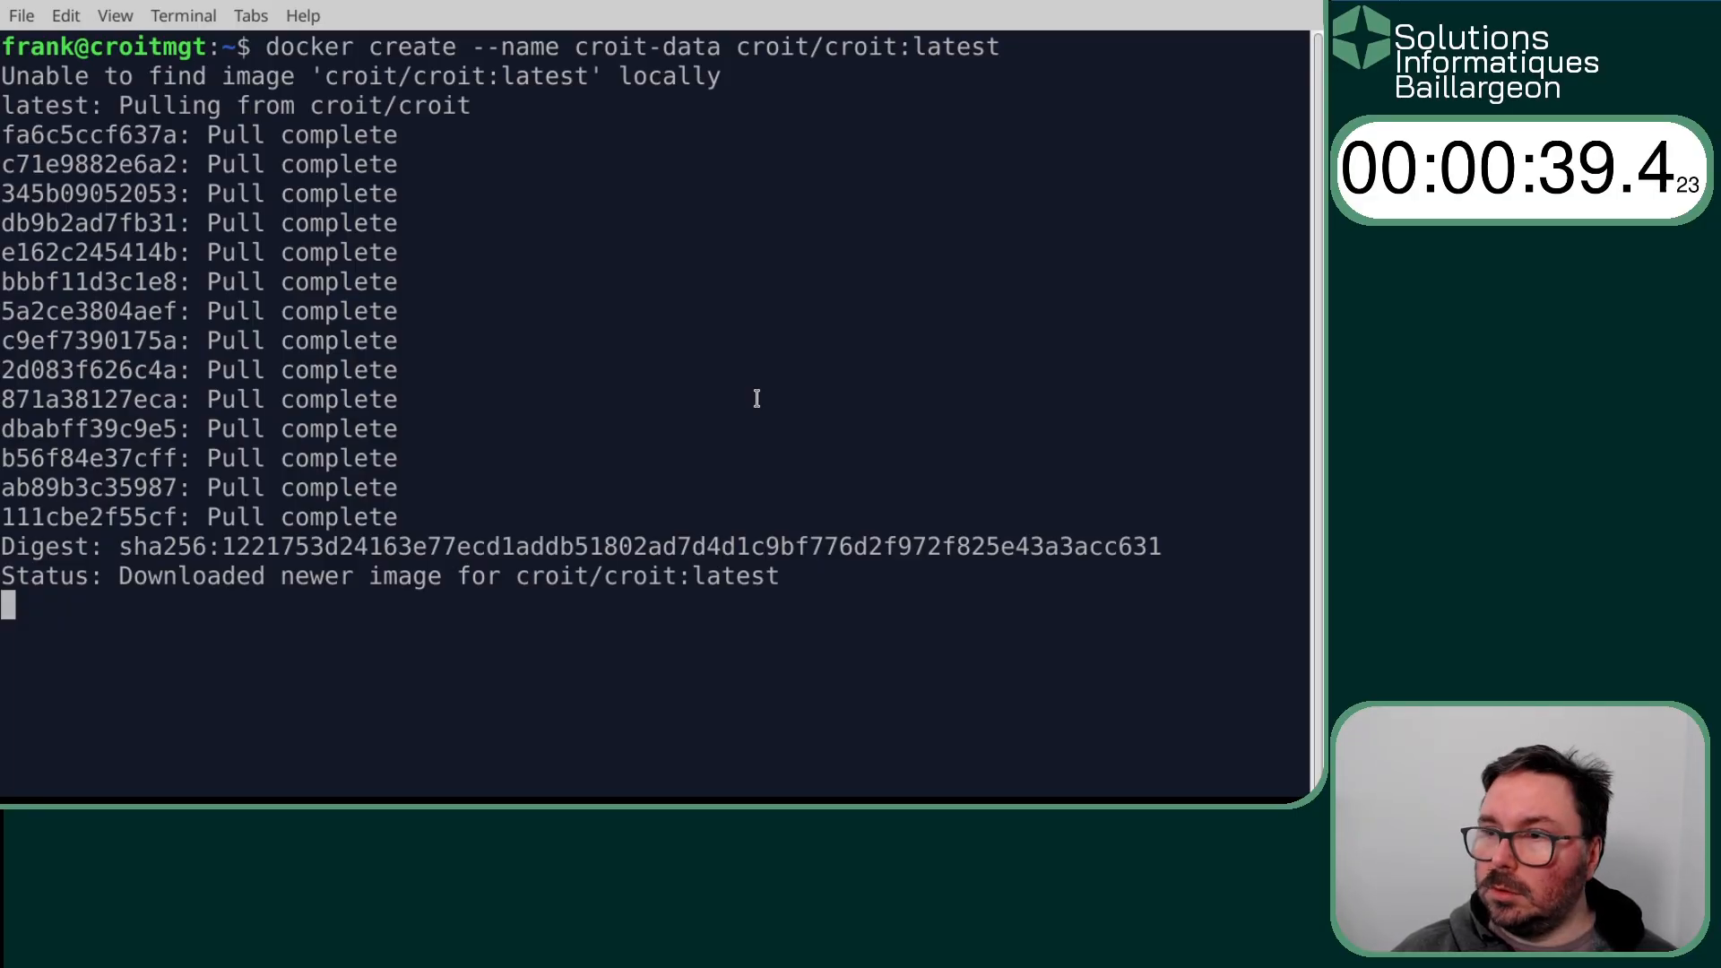
- Run the detached croit container from croit/croit:latest with SYS_TIME capability, the Docker socket mount, host networking, always-restart and volumes from croit-data
{"action": "key", "text": "Up"}
{"action": "key", "text": "Up"}
{"action": "key", "text": "Up"}
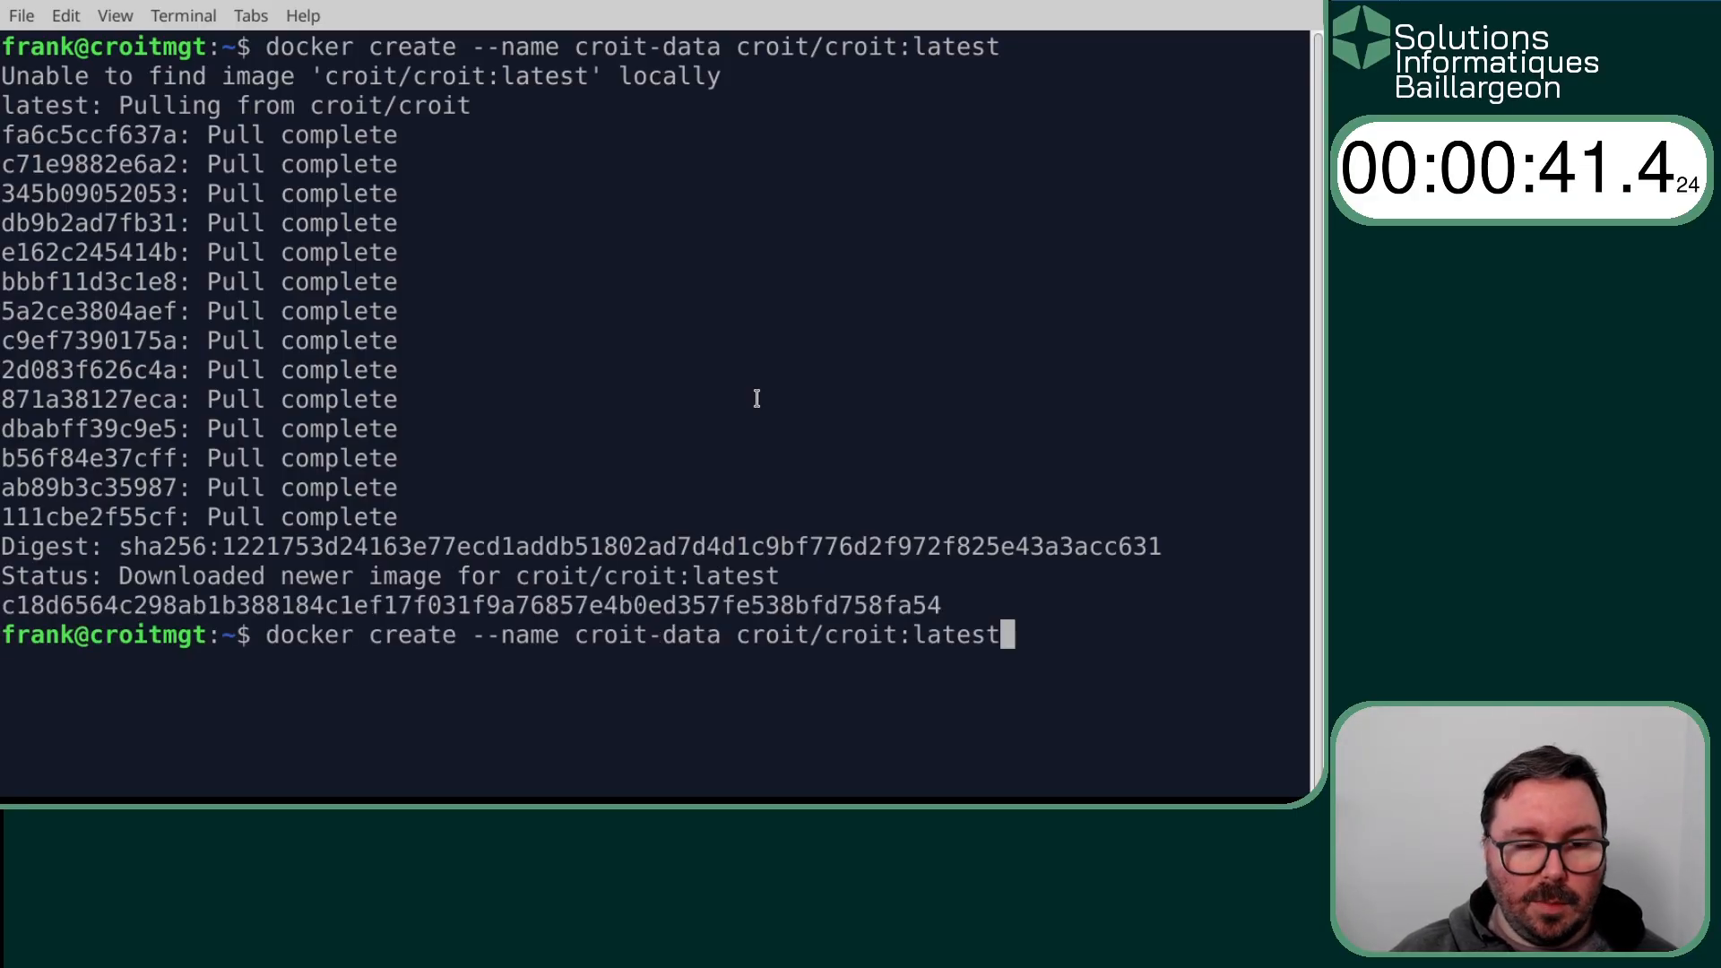
{"action": "key", "text": "Down"}
{"action": "key", "text": "Up"}
{"action": "key", "text": "Up"}
{"action": "key", "text": "Up"}
{"action": "key", "text": "Up"}
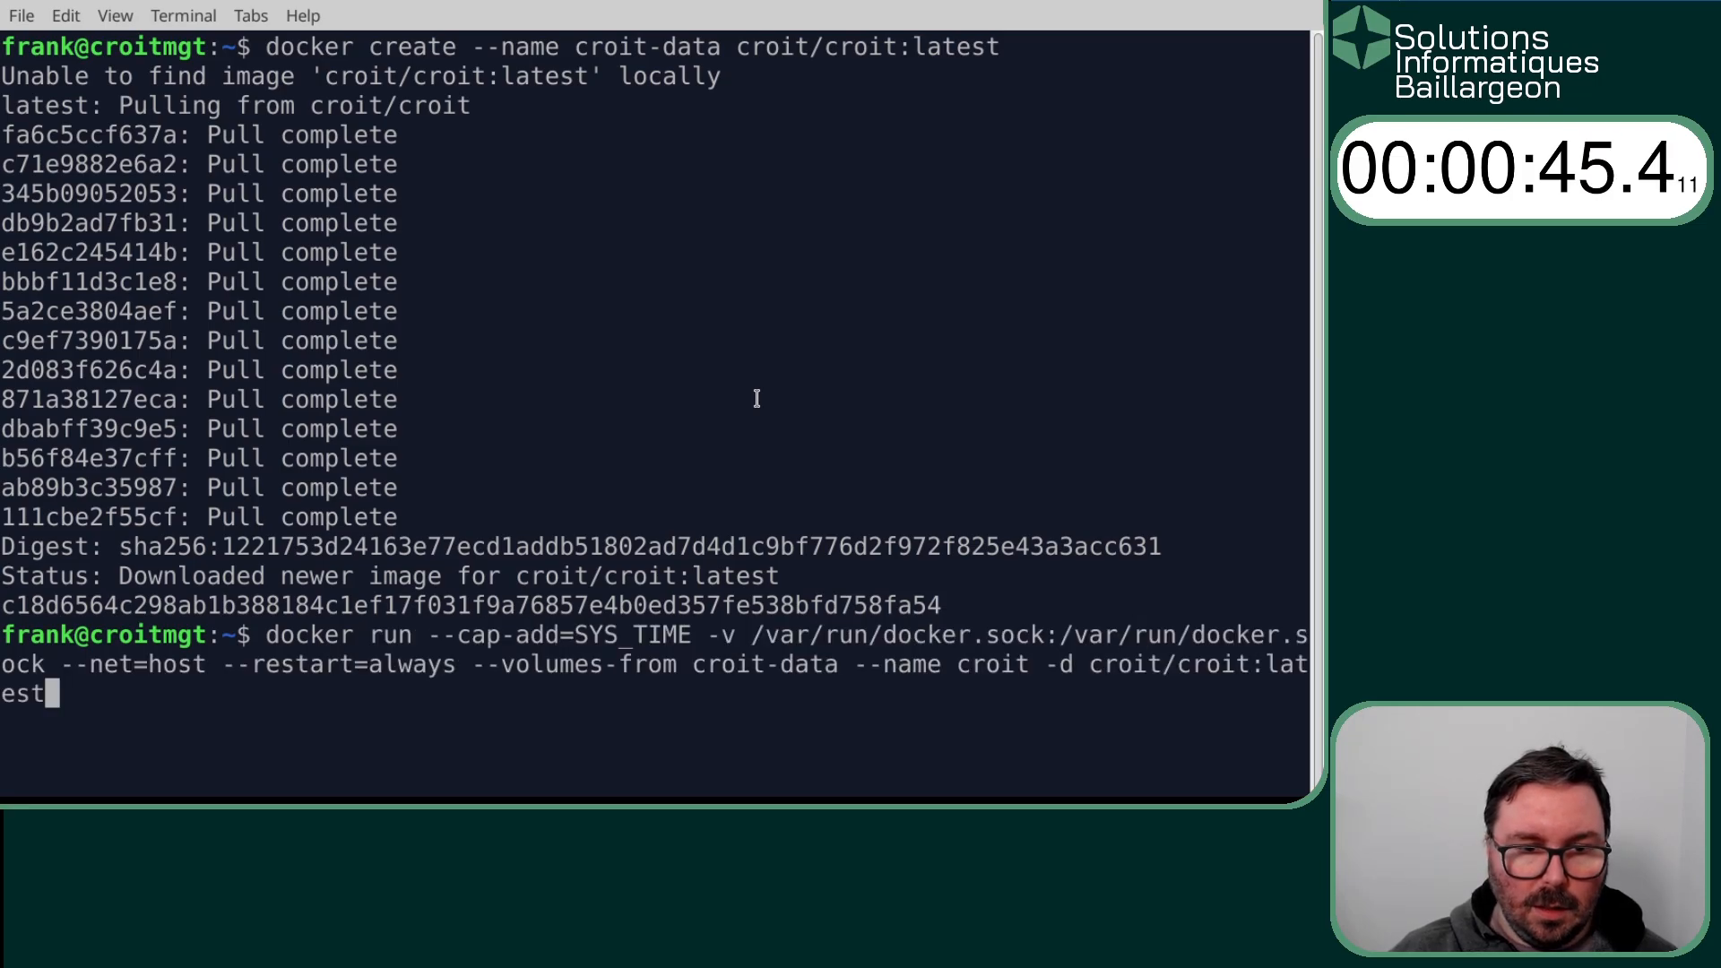
{"action": "key", "text": "Return"}
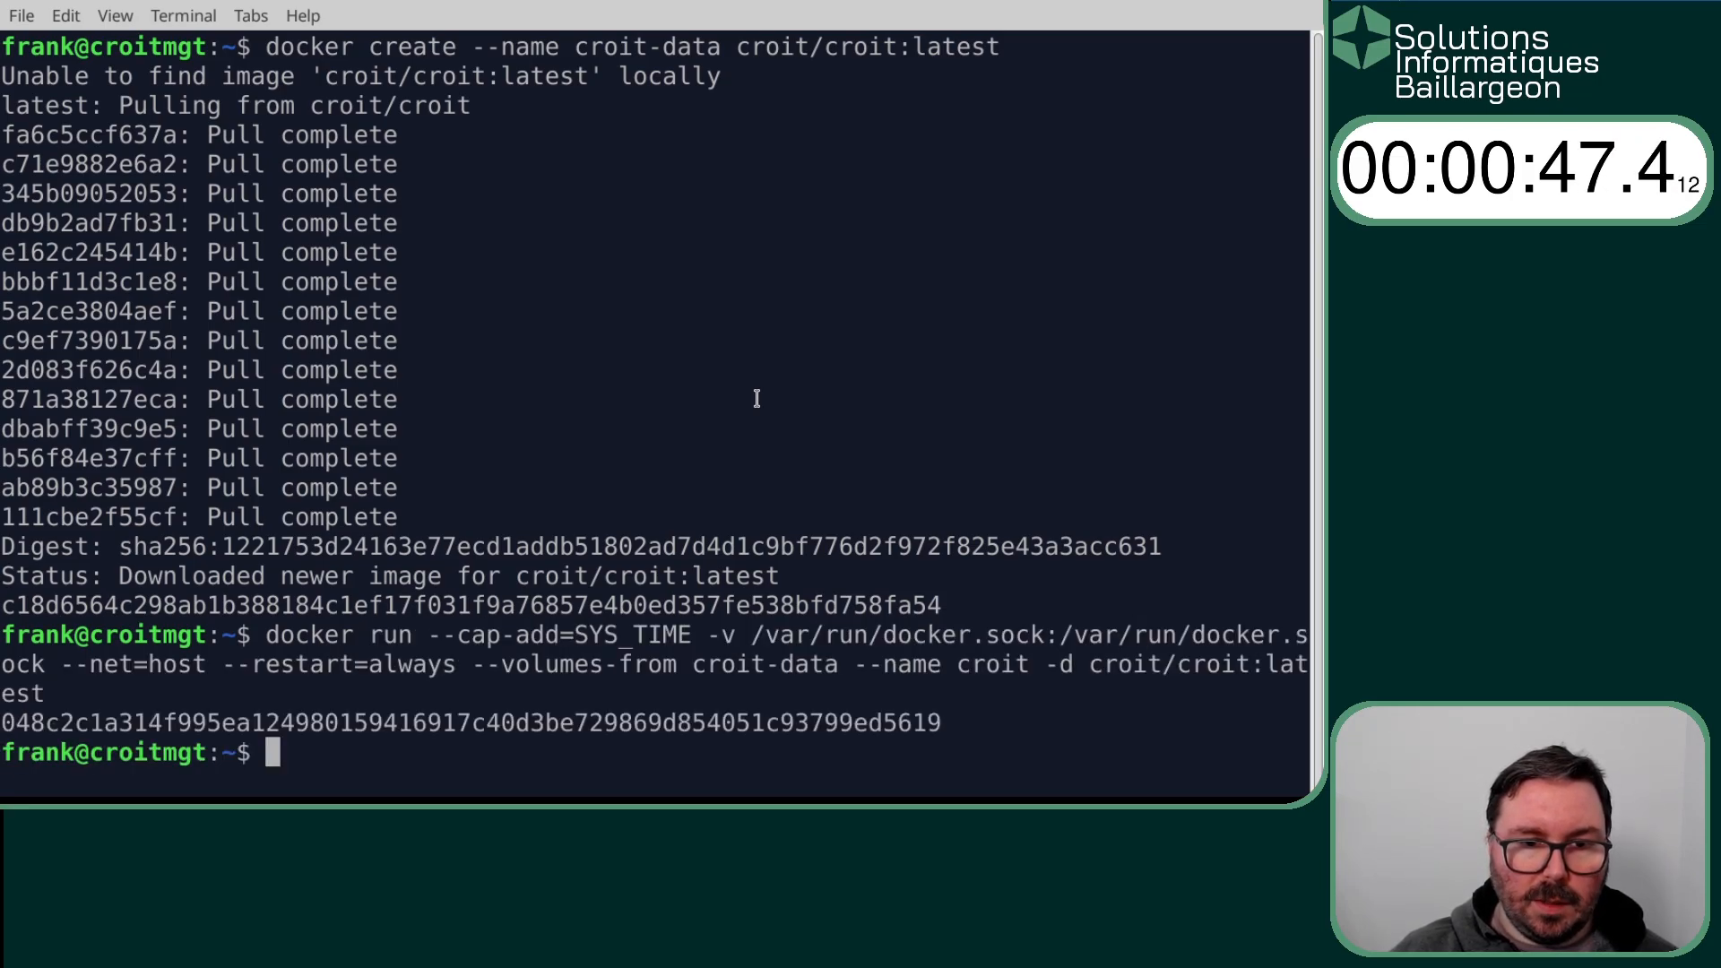
- Switch to Firefox, reload the croit page at 192.168.0.205 and copy the command that retrieves the initial admin password
{"action": "key", "text": "alt+Tab"}
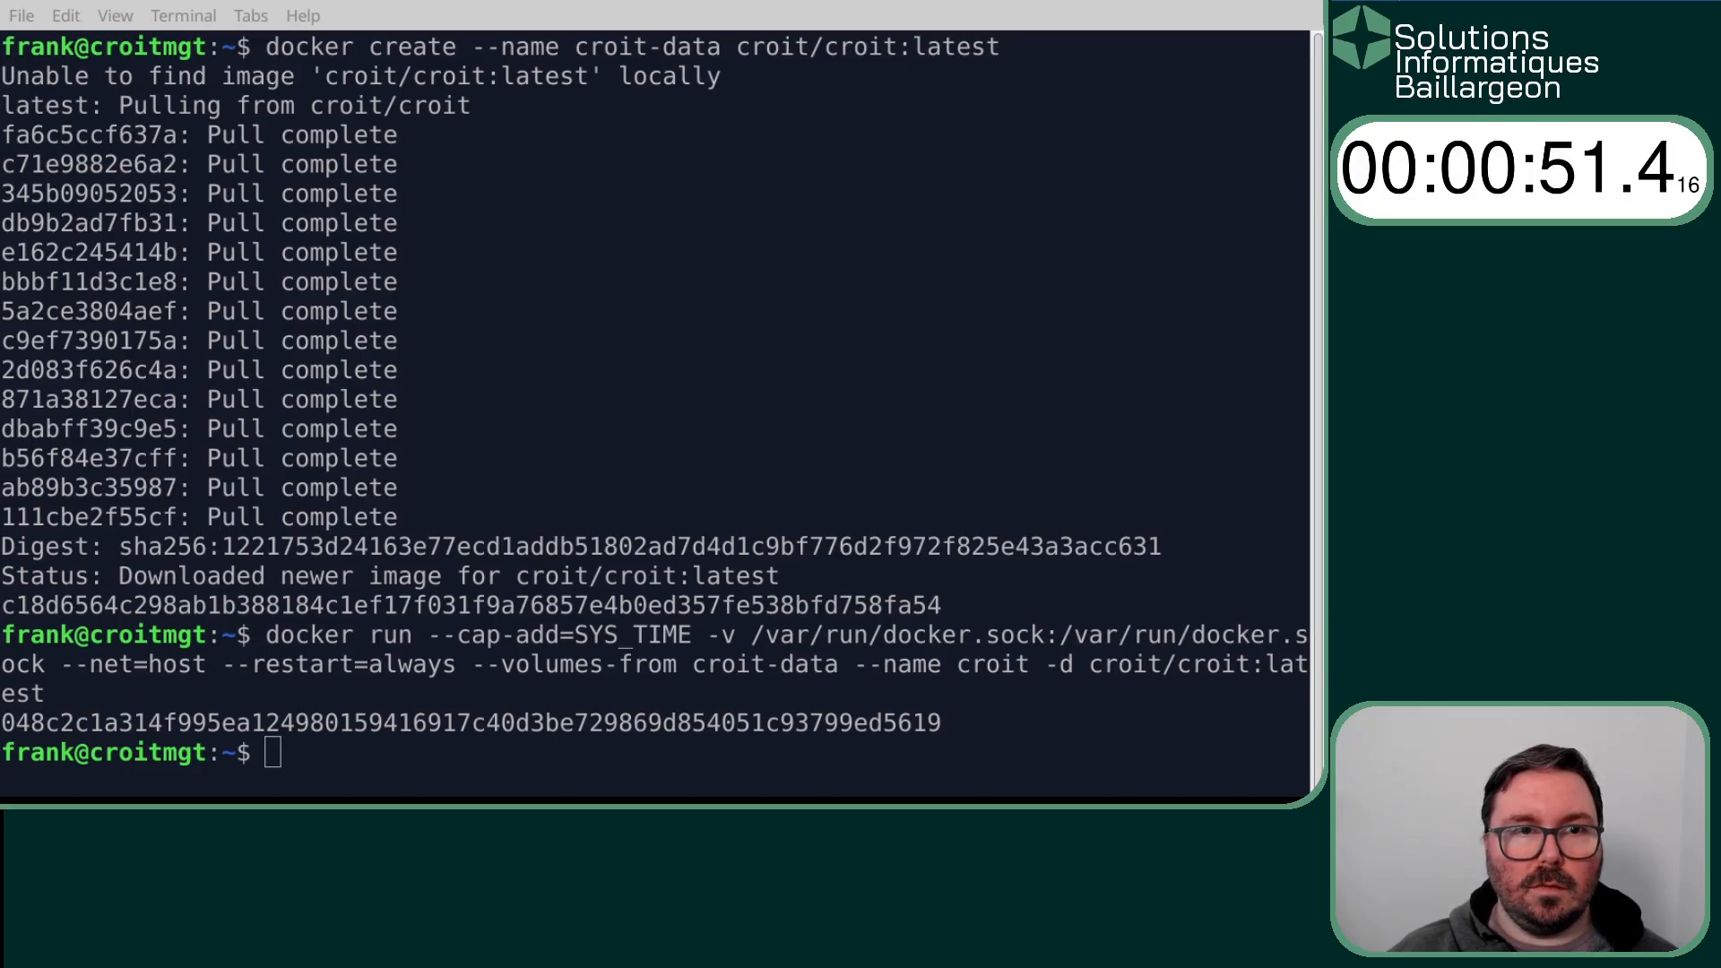
{"action": "key", "text": "alt+Tab"}
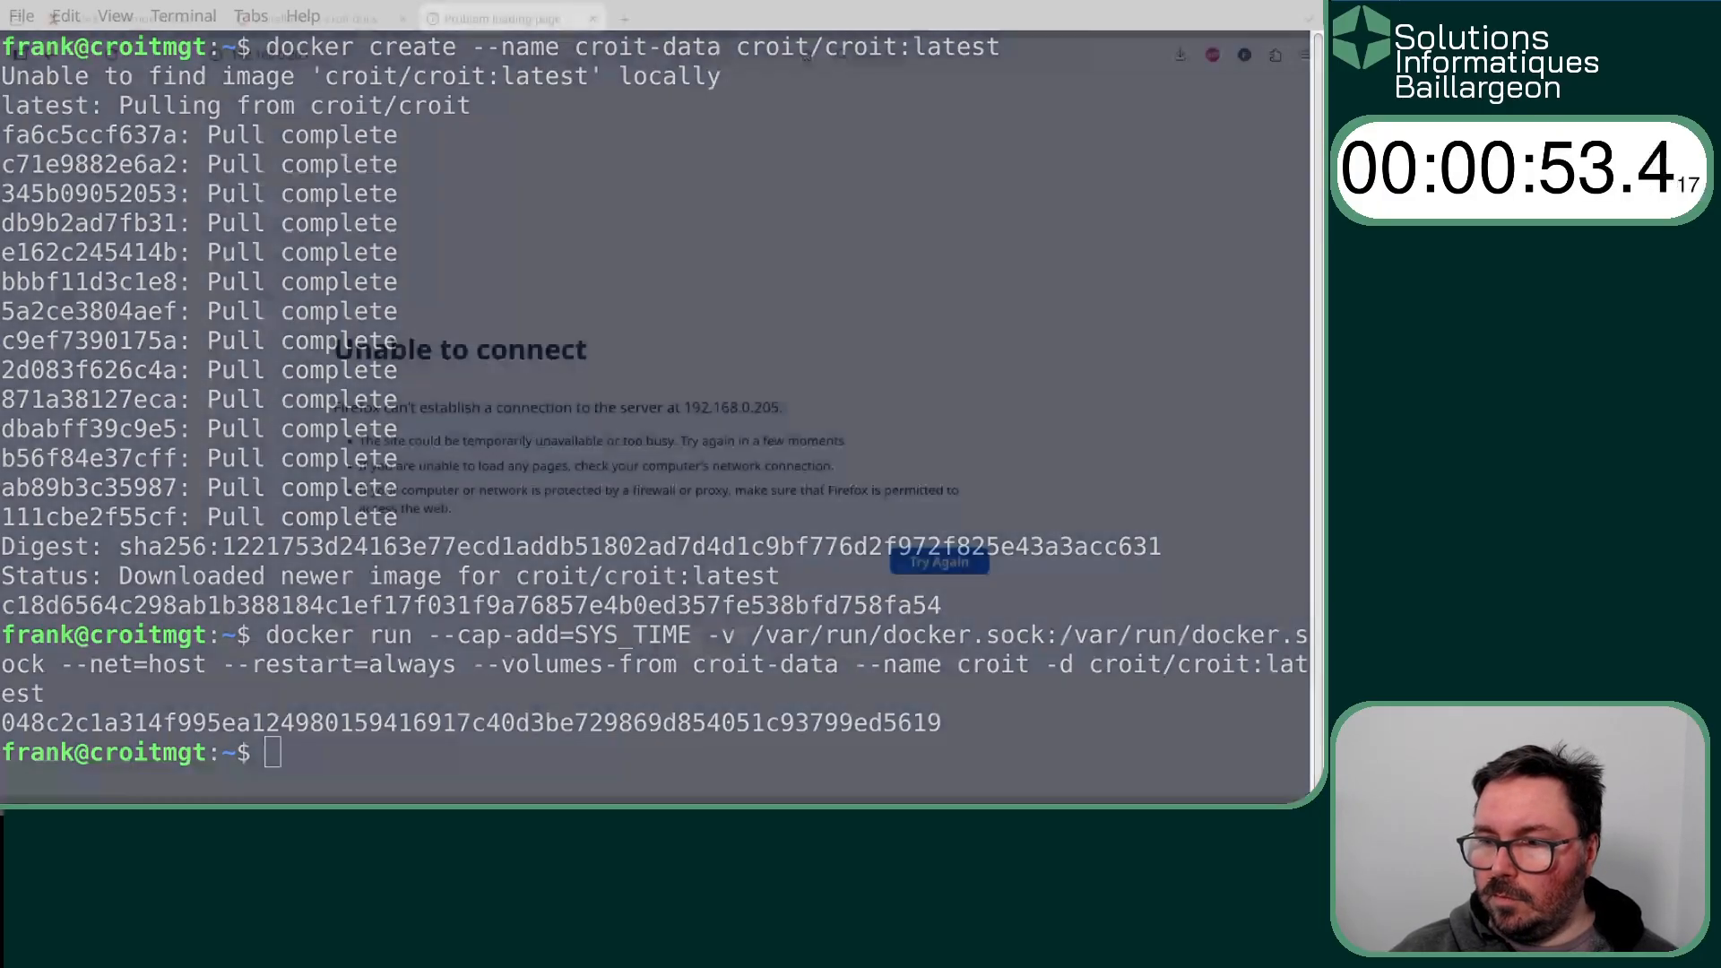
{"action": "left_click", "coordinate": [115, 57]}
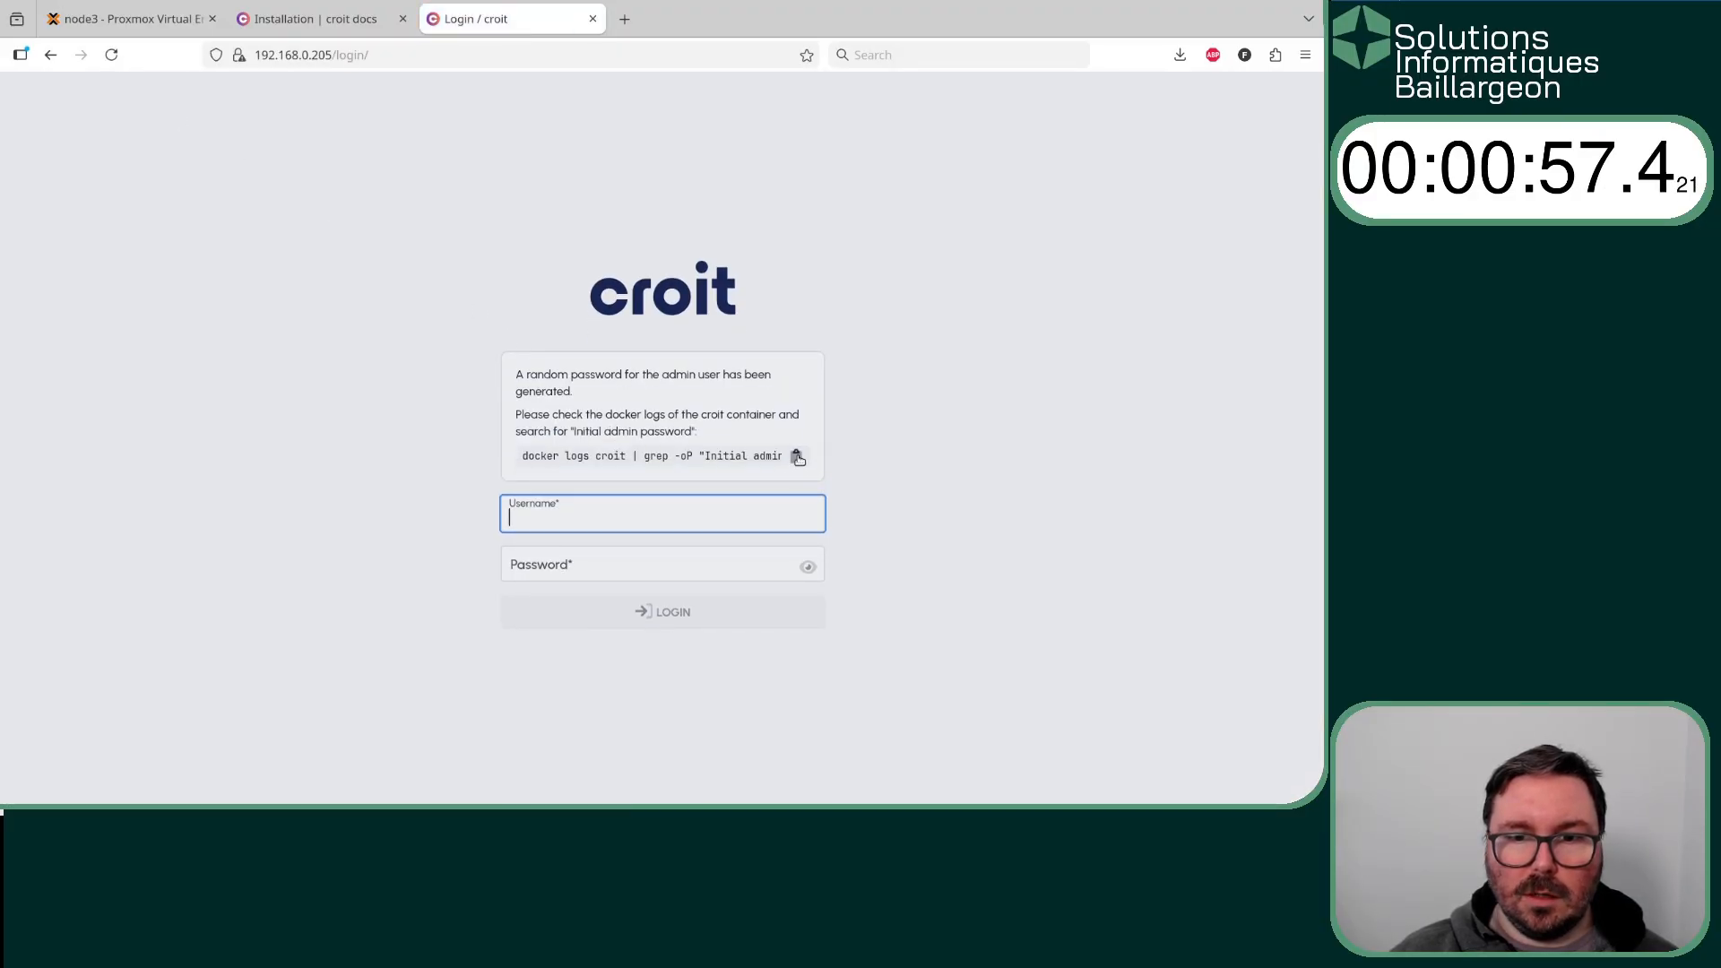
{"action": "left_click", "coordinate": [795, 456]}
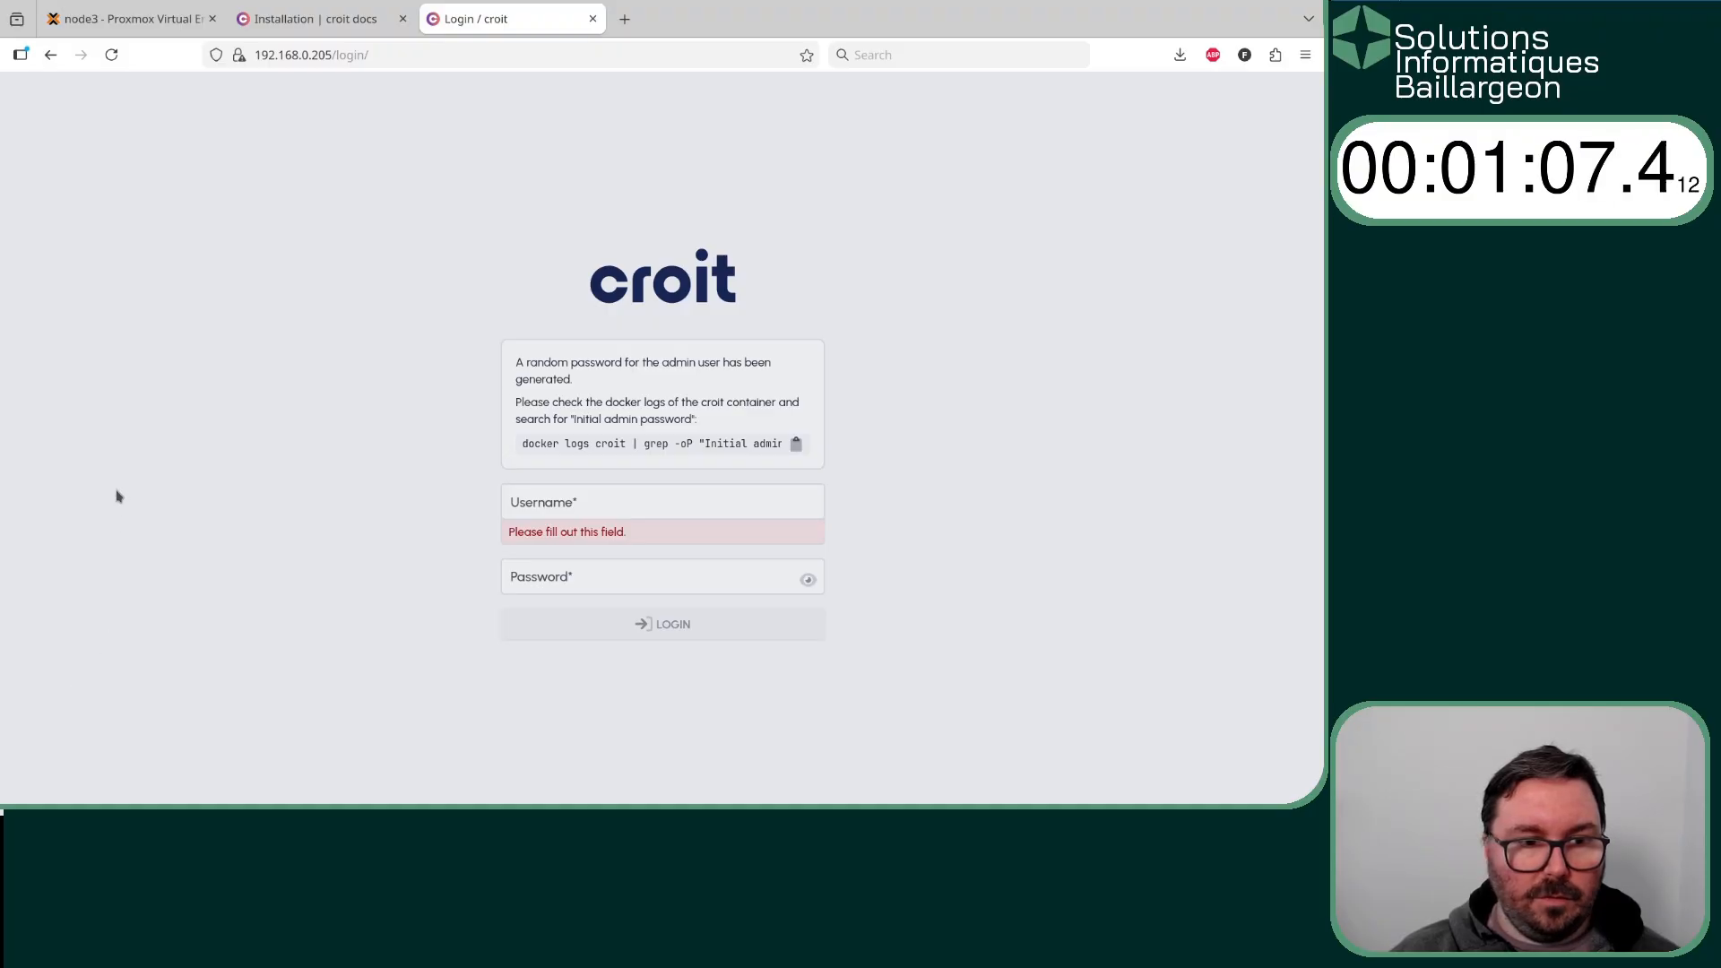
- Log in to croit as admin with the generated initial password
{"action": "left_click", "coordinate": [623, 511]}
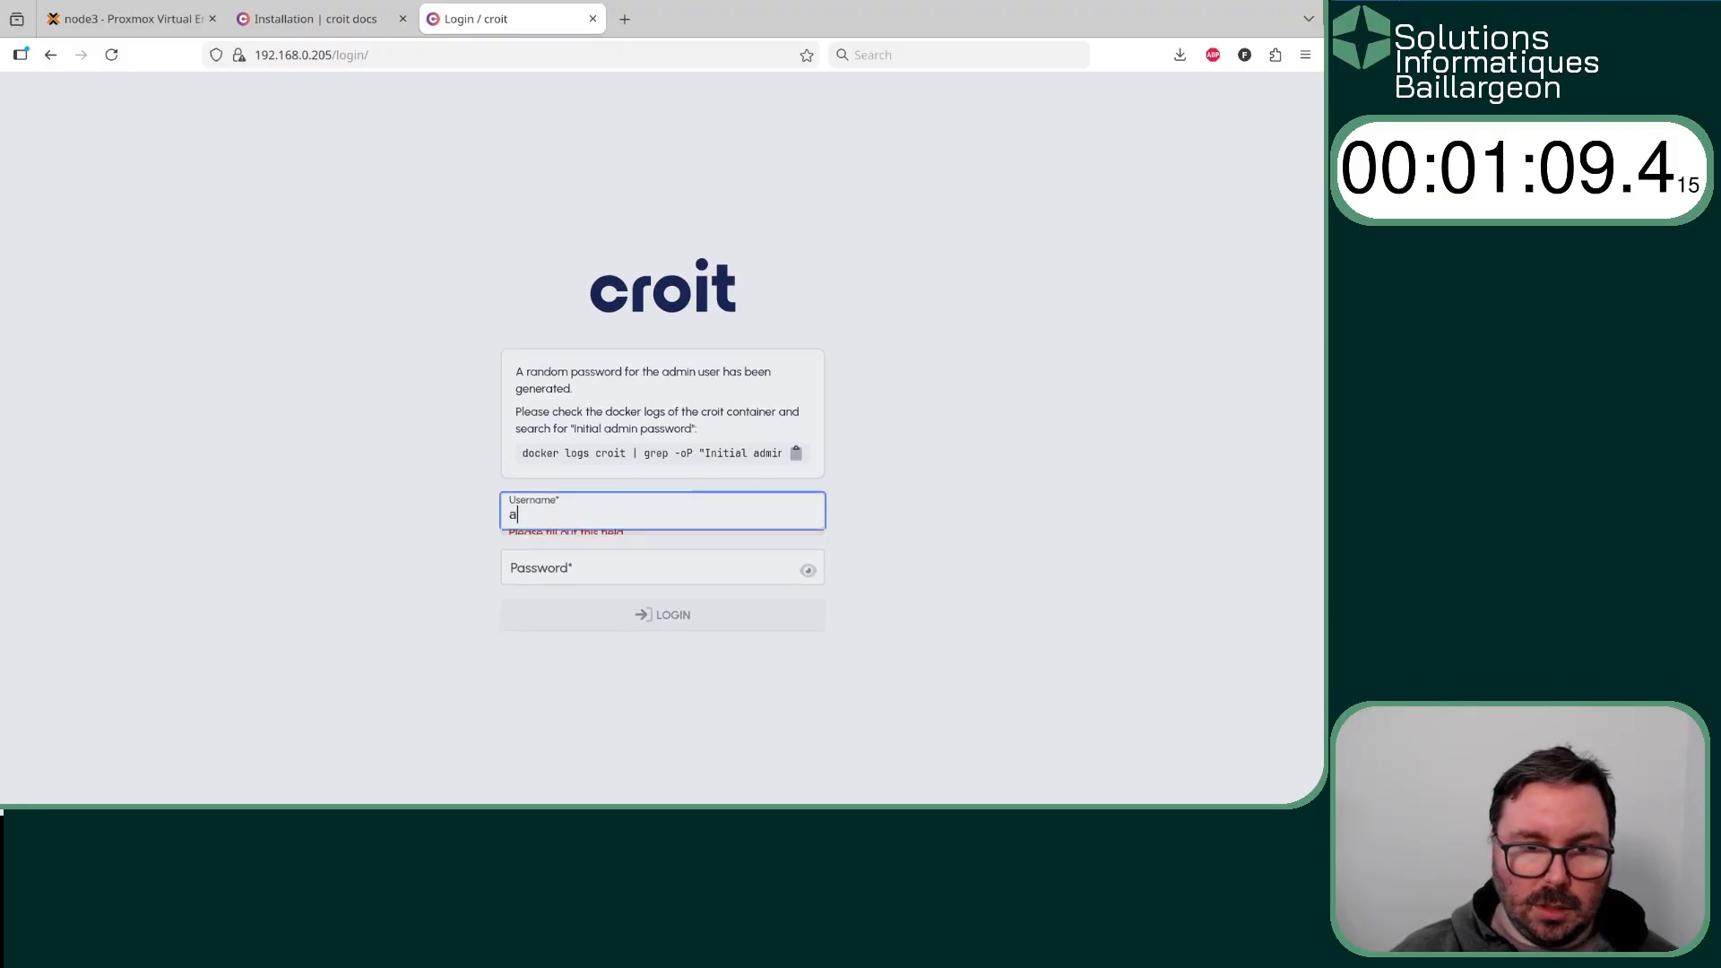
{"action": "type", "text": "admin"}
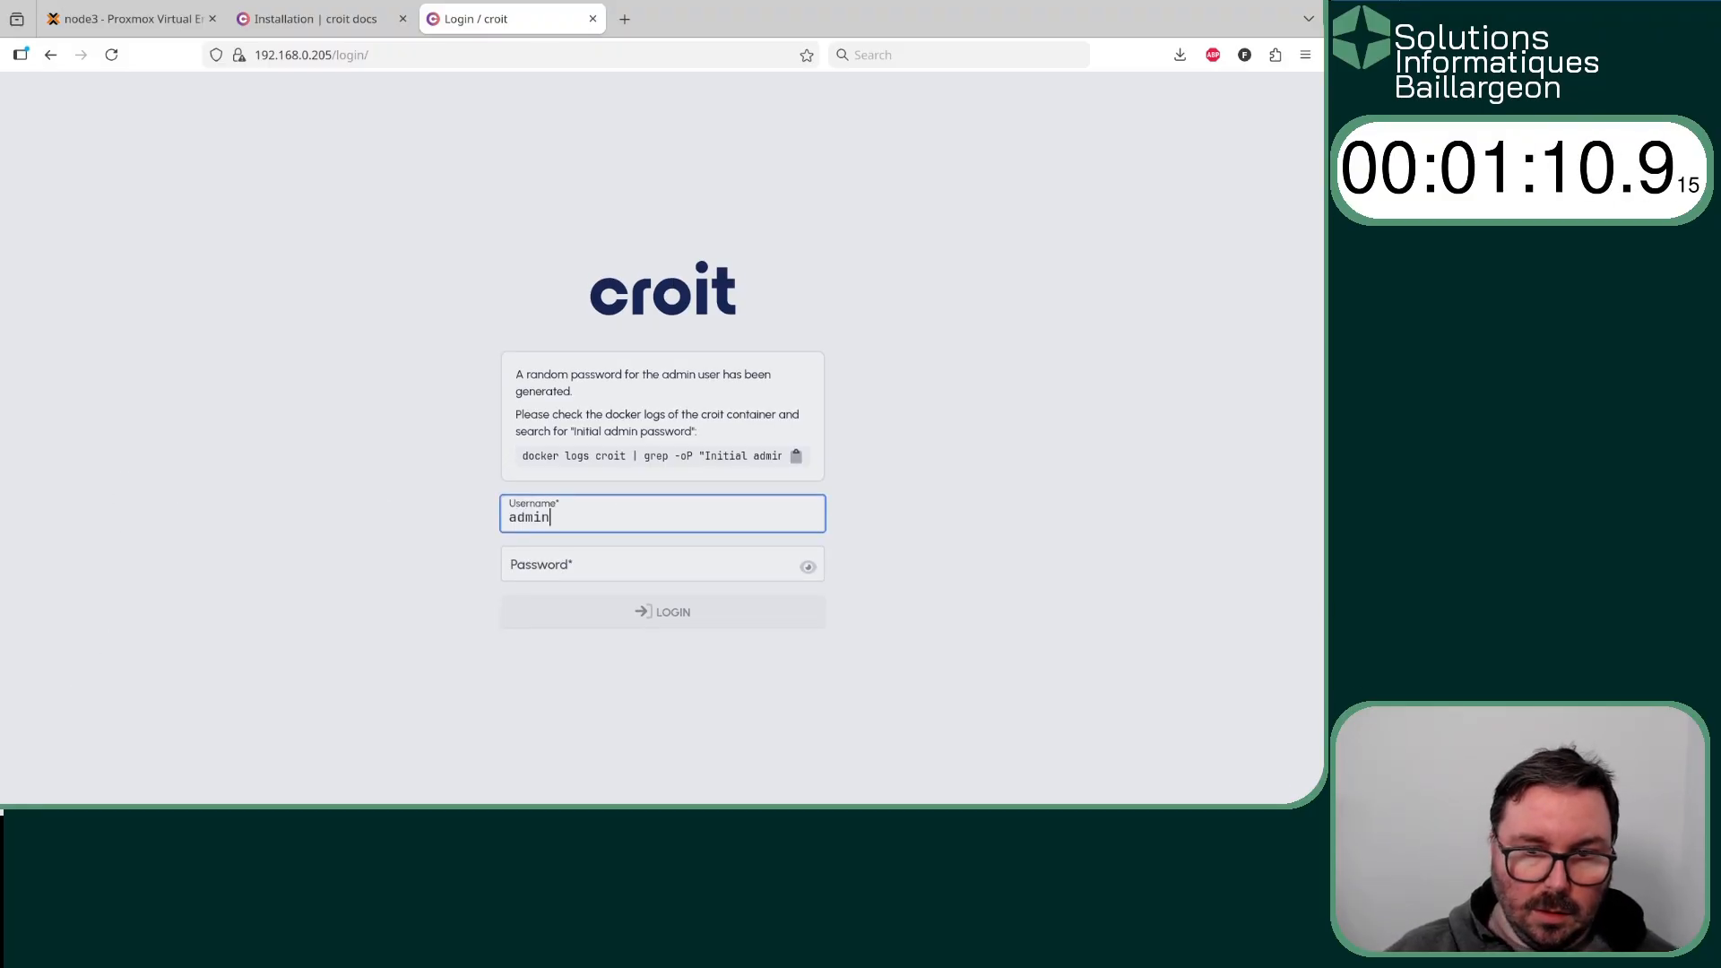
{"action": "left_click", "coordinate": [607, 564]}
{"action": "key", "text": "ctrl+v"}
{"action": "left_click", "coordinate": [653, 611]}
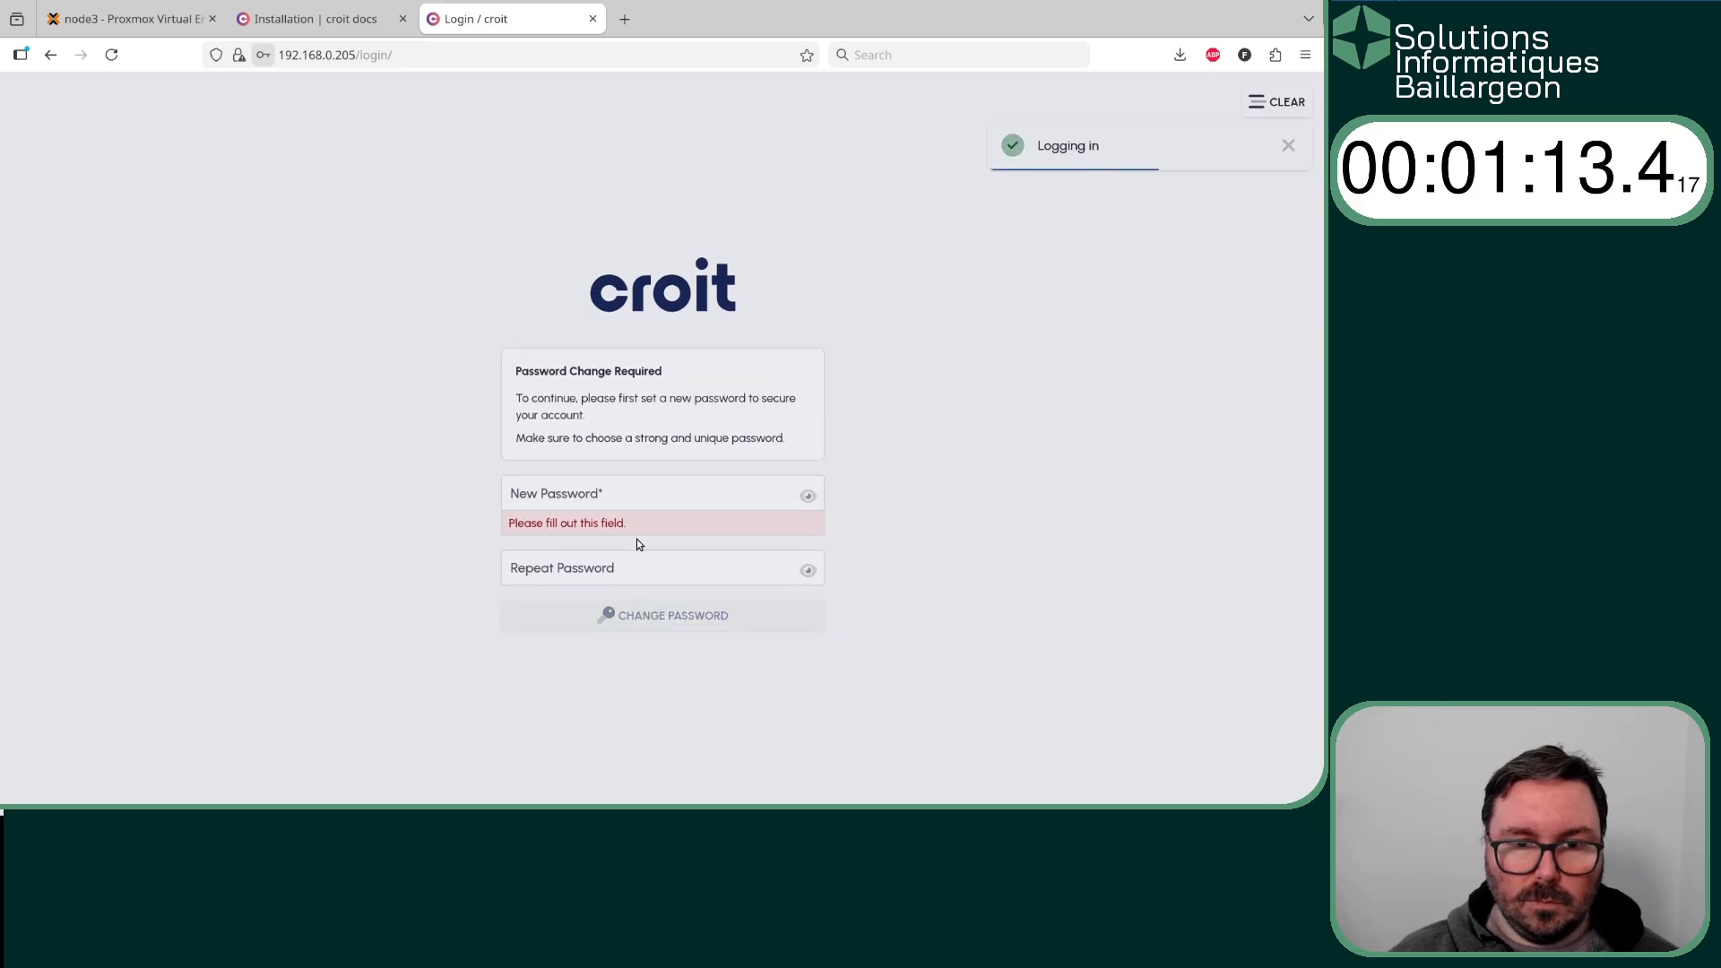
- Set and repeat a new admin account password, and accept the End User License Agreement
{"action": "left_click", "coordinate": [628, 498]}
{"action": "type", "text": "••"}
{"action": "key", "text": "Tab"}
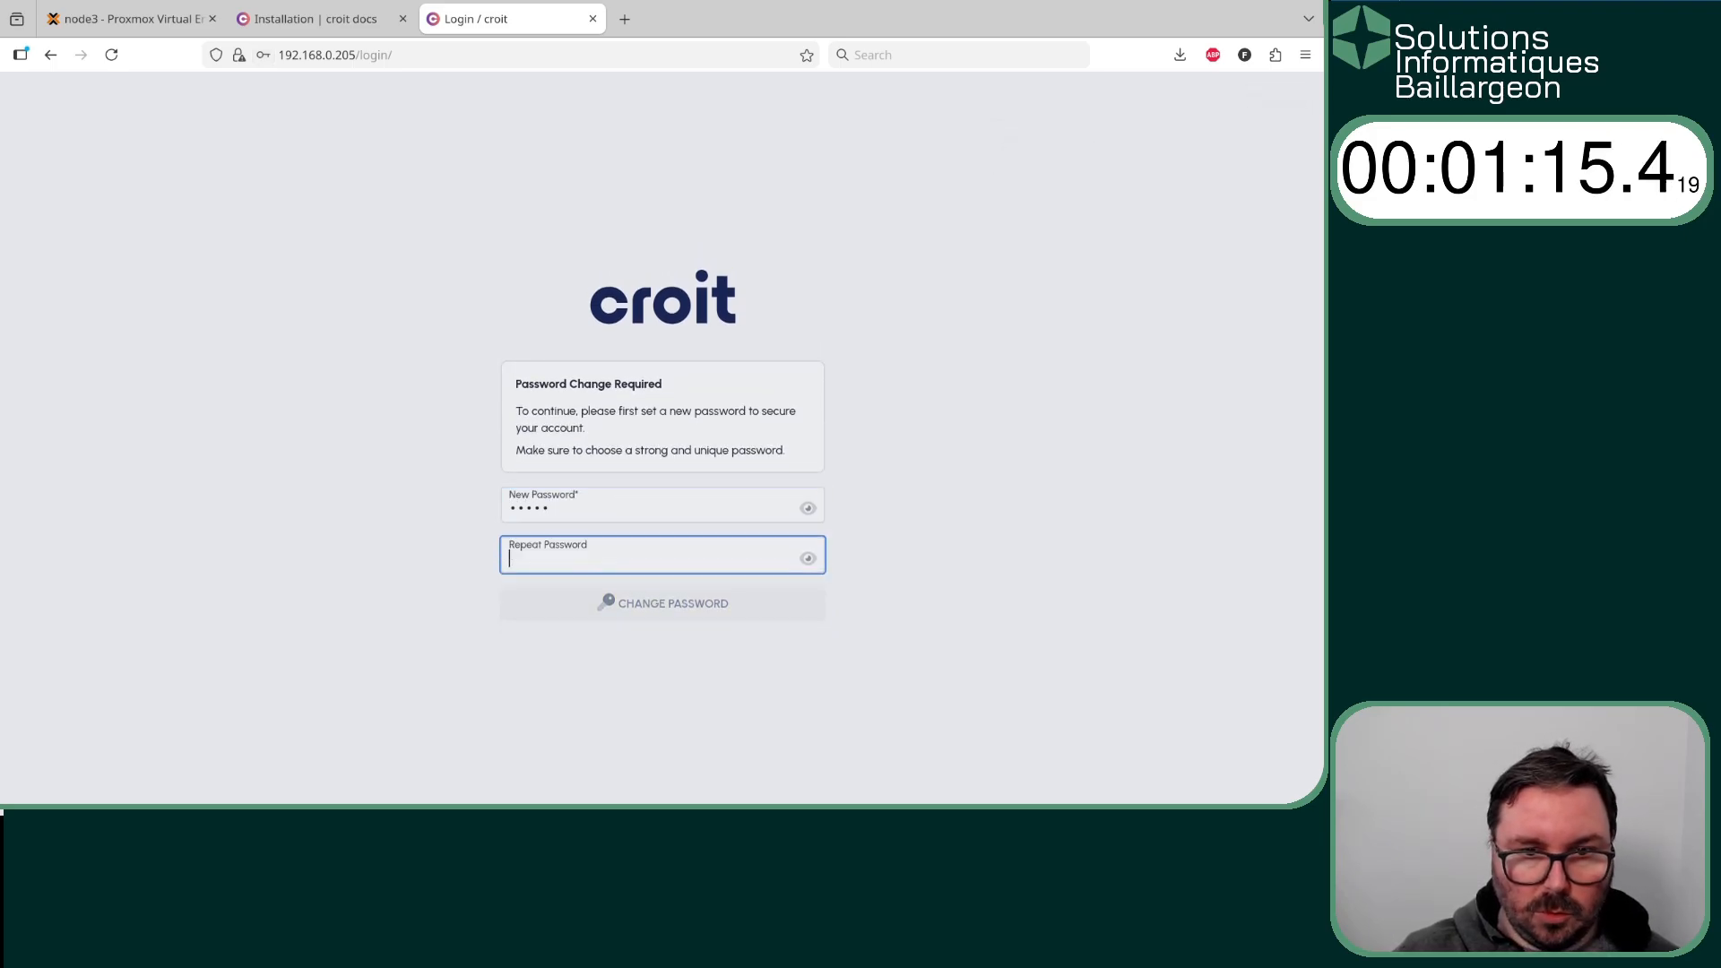
{"action": "key", "text": "BackSpace"}
{"action": "key", "text": "BackSpace"}
{"action": "key", "text": "BackSpace"}
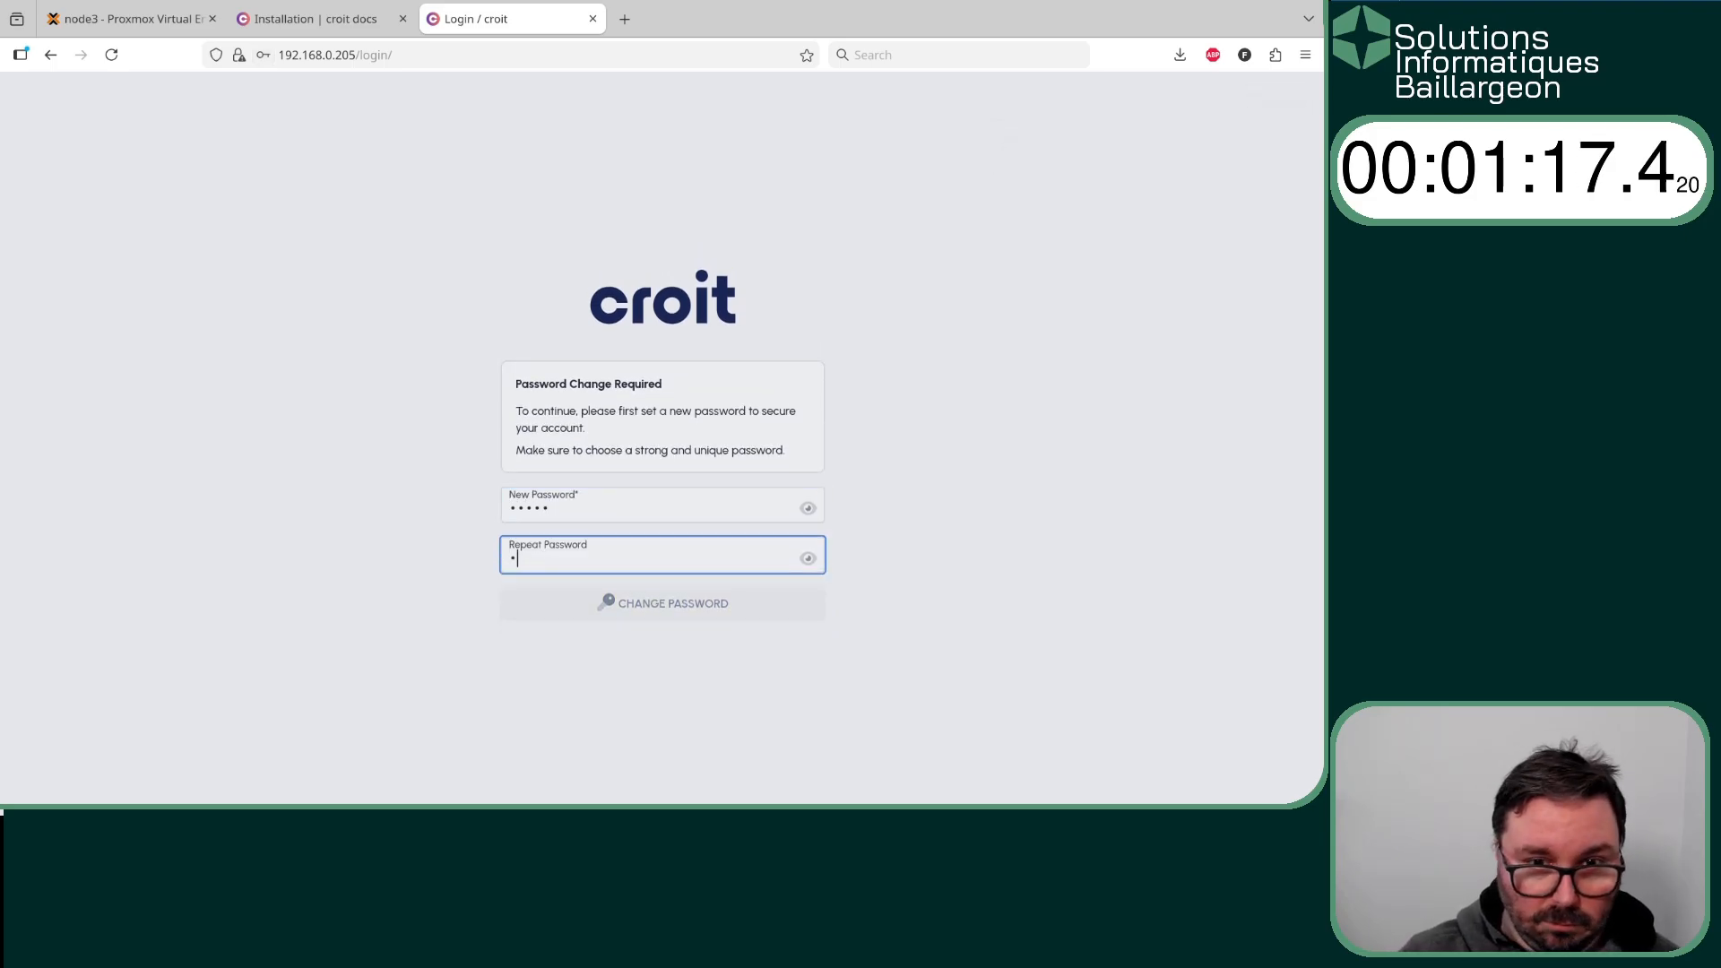
{"action": "type", "text": "•••••"}
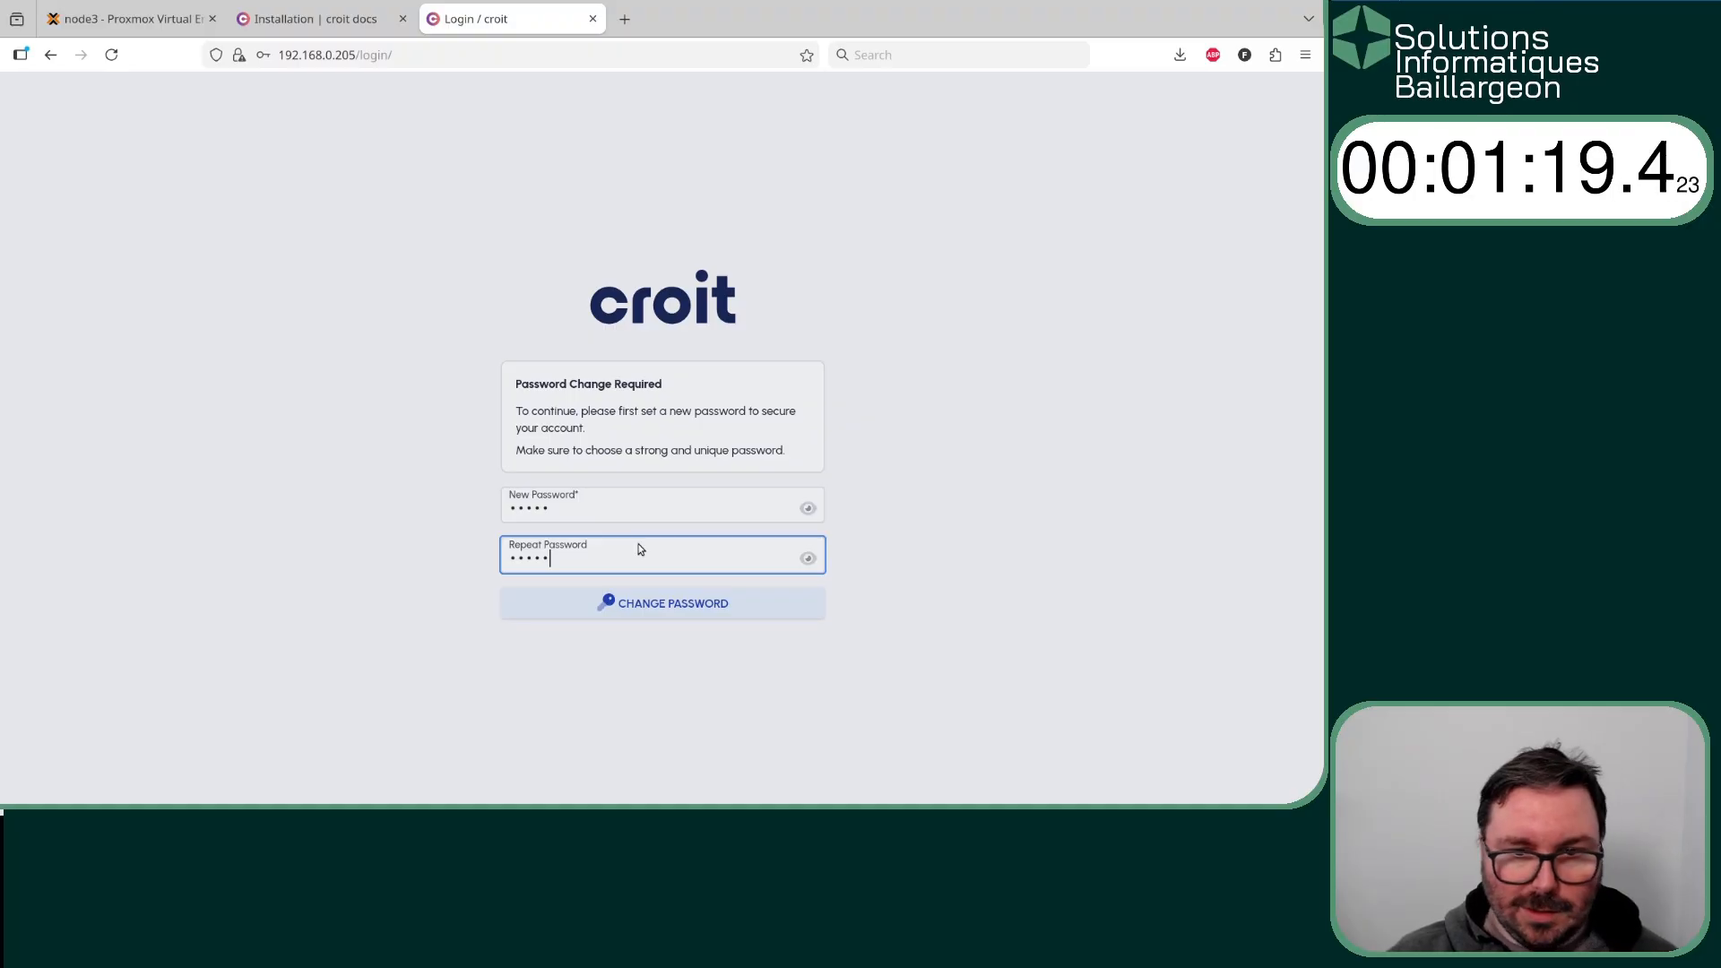
{"action": "left_click", "coordinate": [627, 619]}
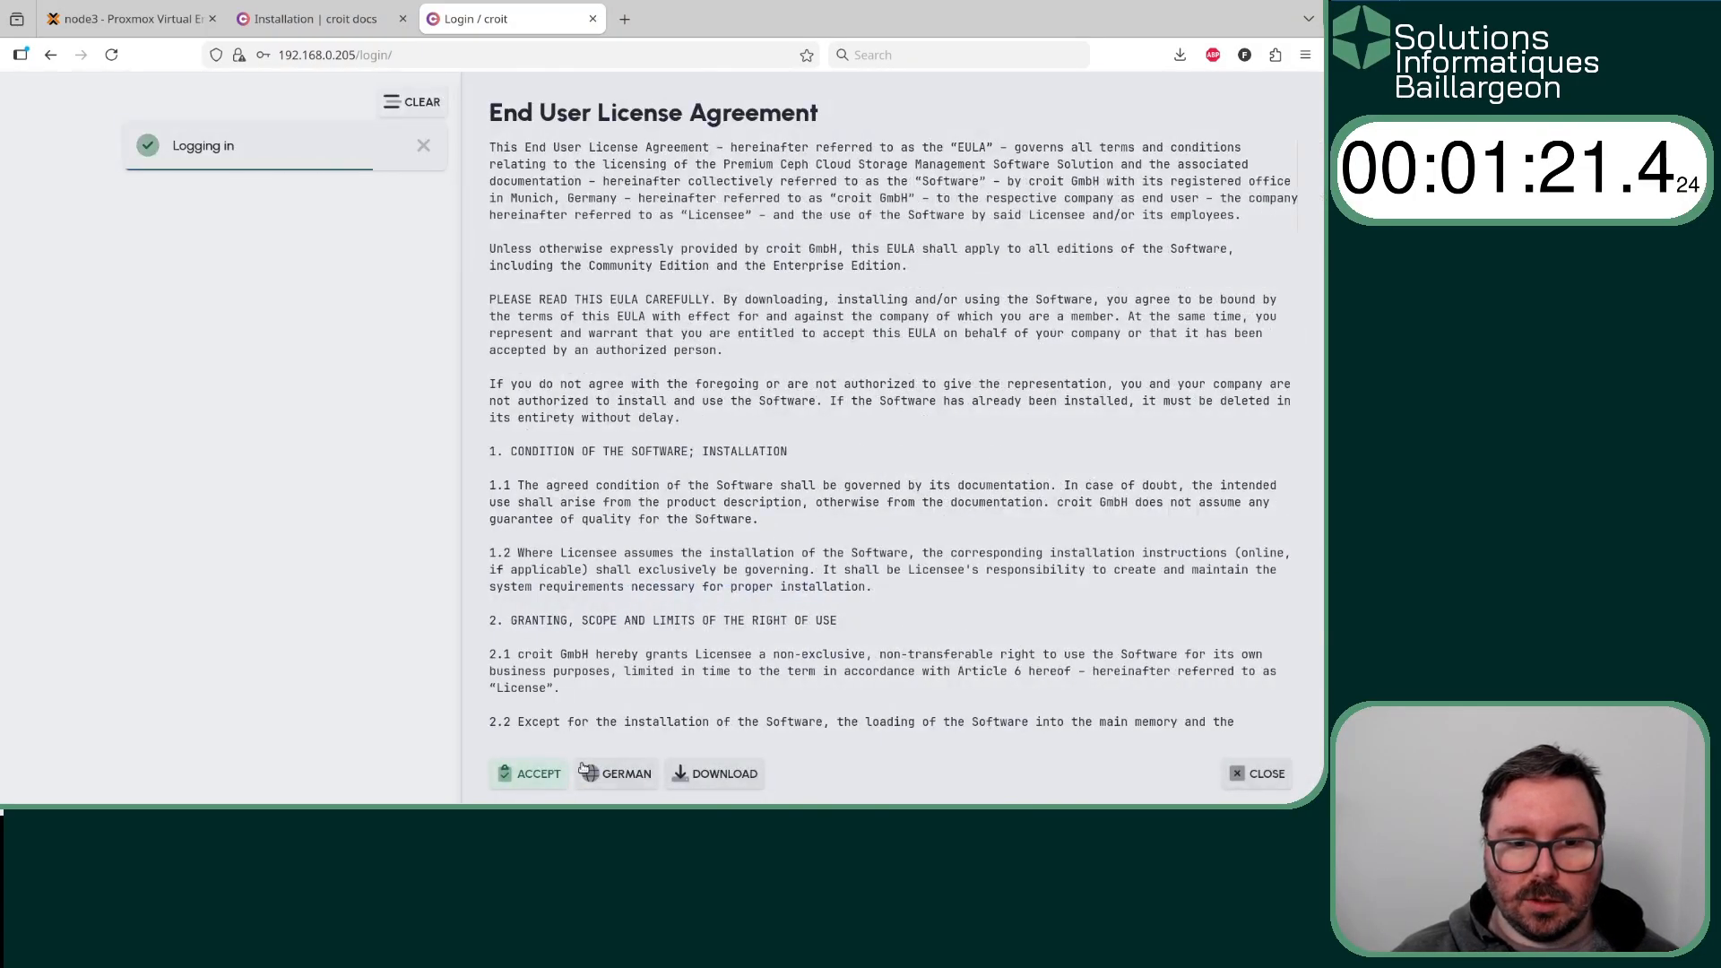
{"action": "left_click", "coordinate": [530, 774]}
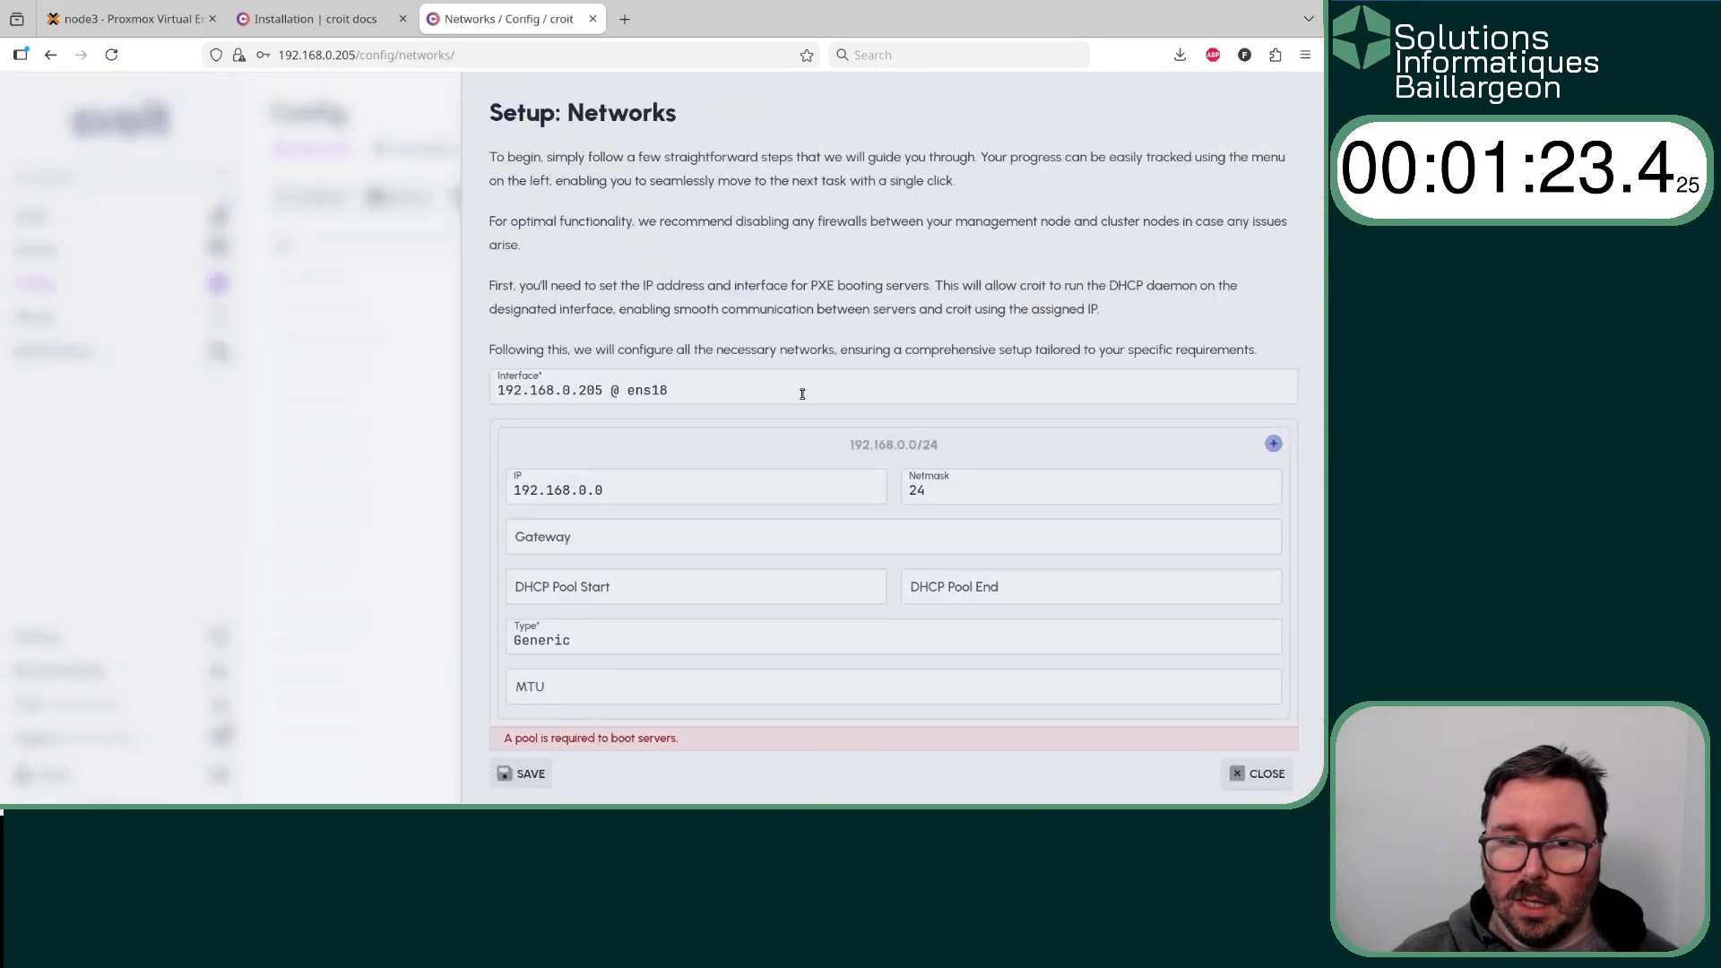
- Set the boot interface to 10.20.66.10 @ ens19 with a DHCP pool from 10.20.66.2 to 10.20.66.254, and save the network
{"action": "left_click", "coordinate": [797, 392]}
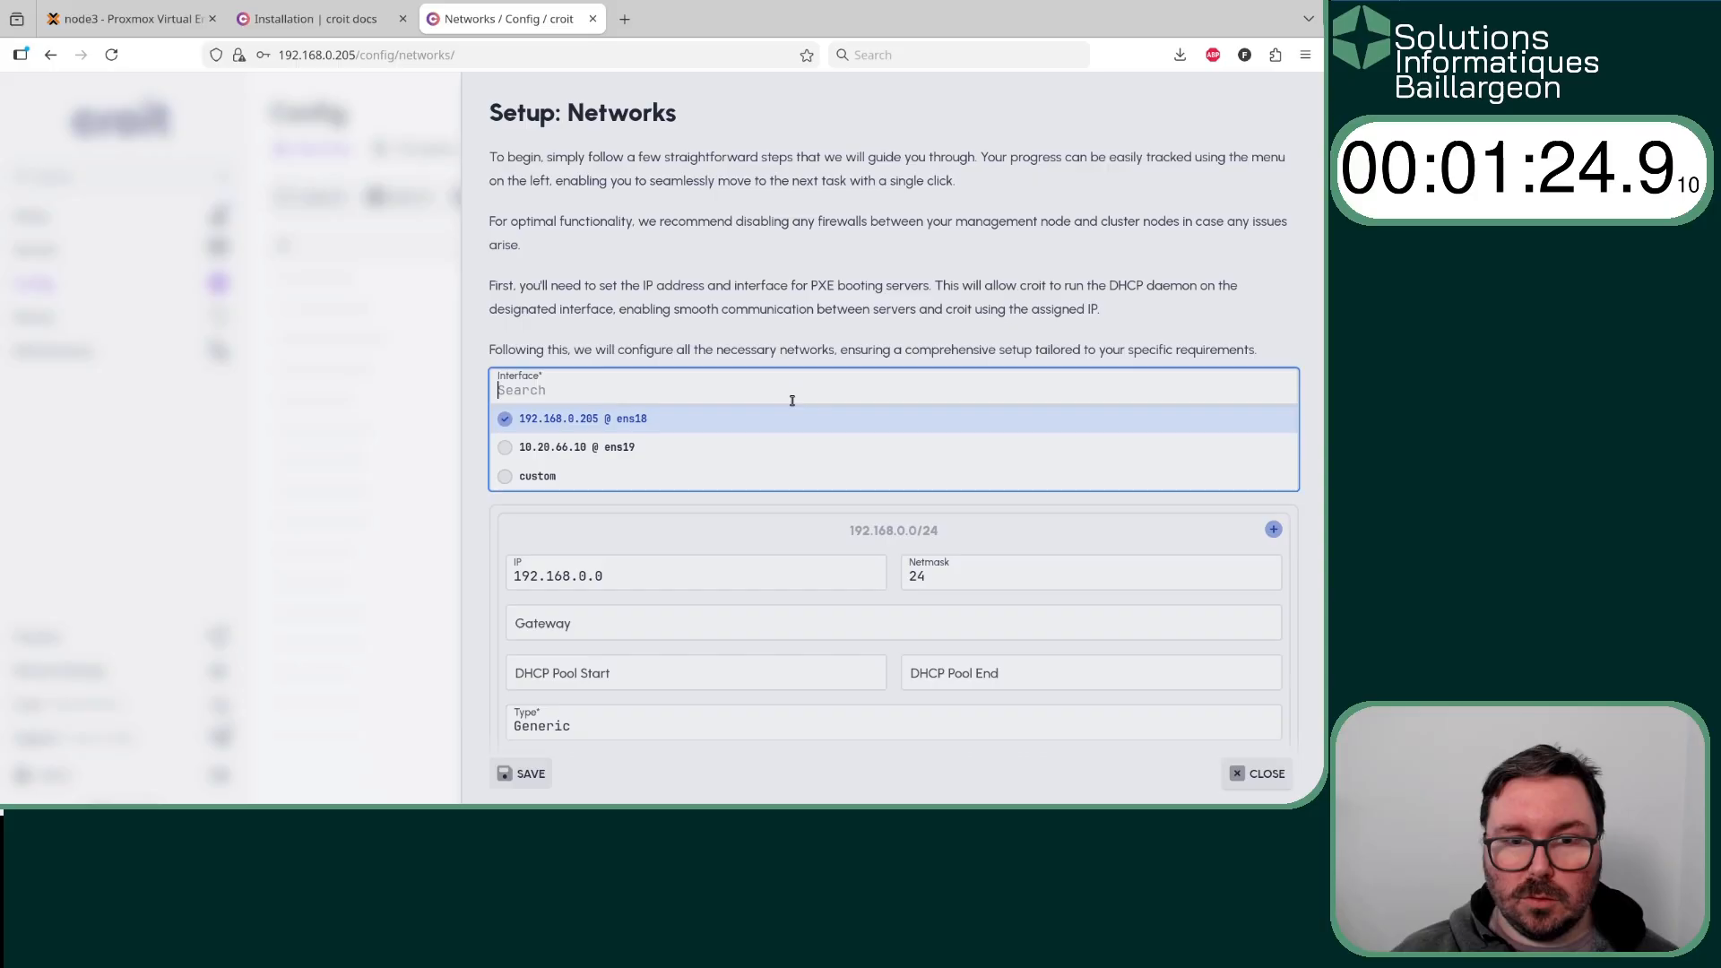
{"action": "left_click", "coordinate": [568, 447]}
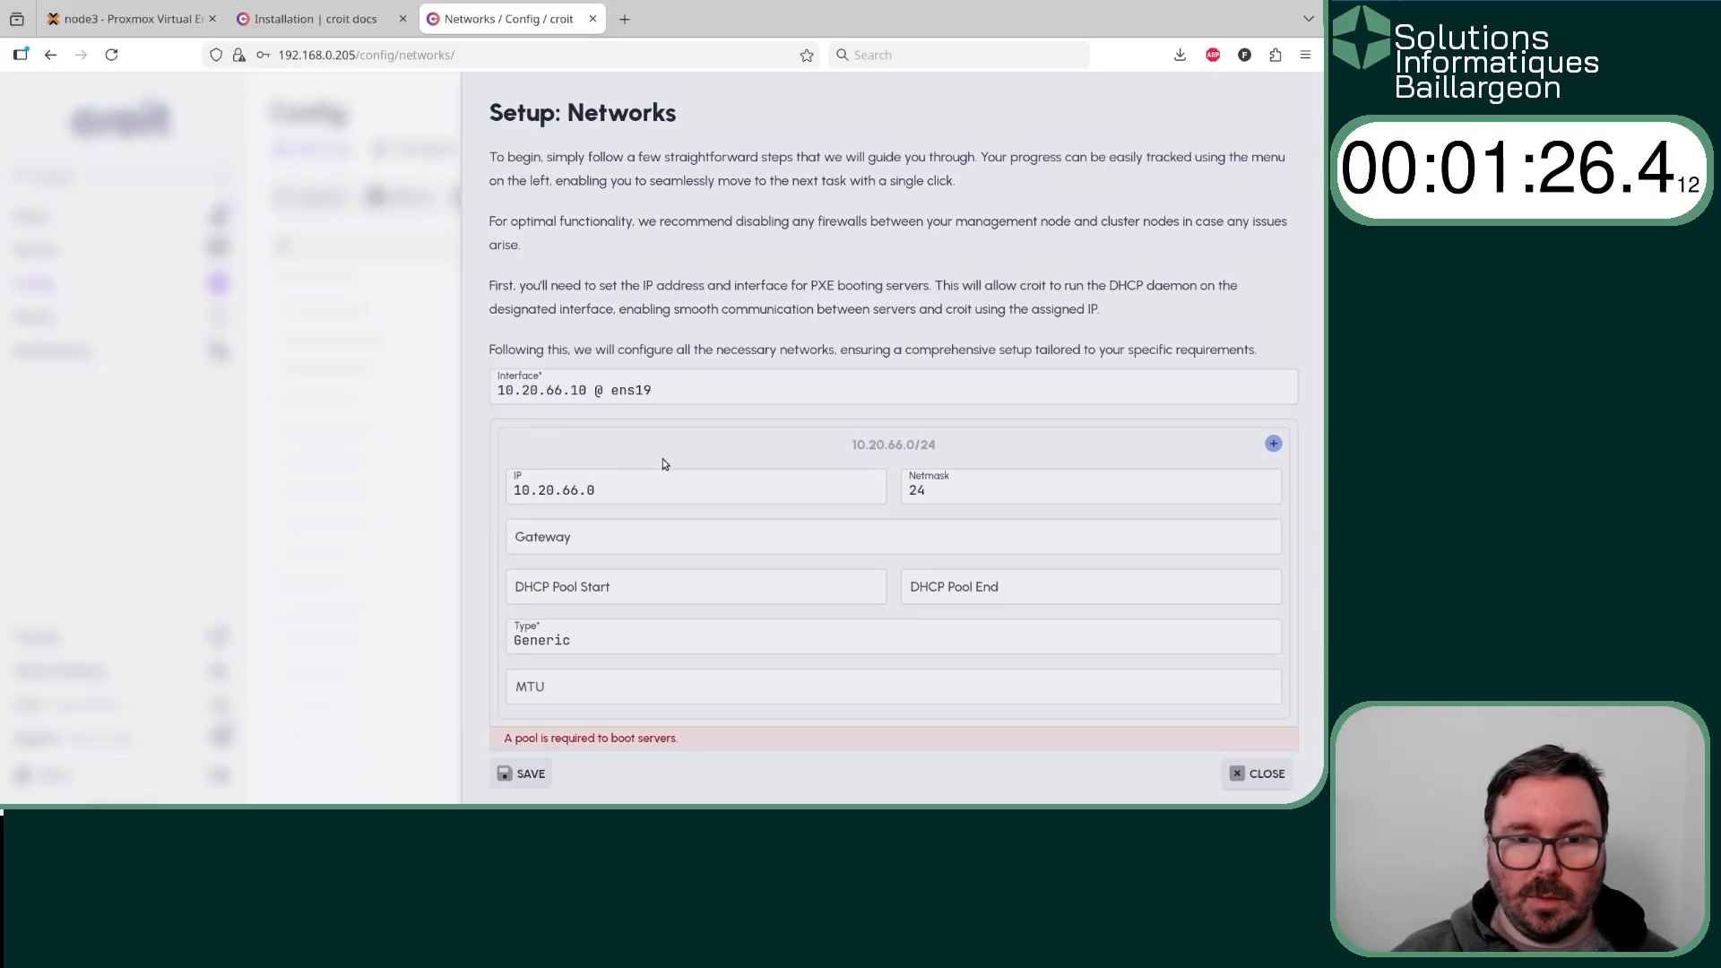
{"action": "left_click", "coordinate": [708, 587]}
{"action": "type", "text": "10.20.66.2"}
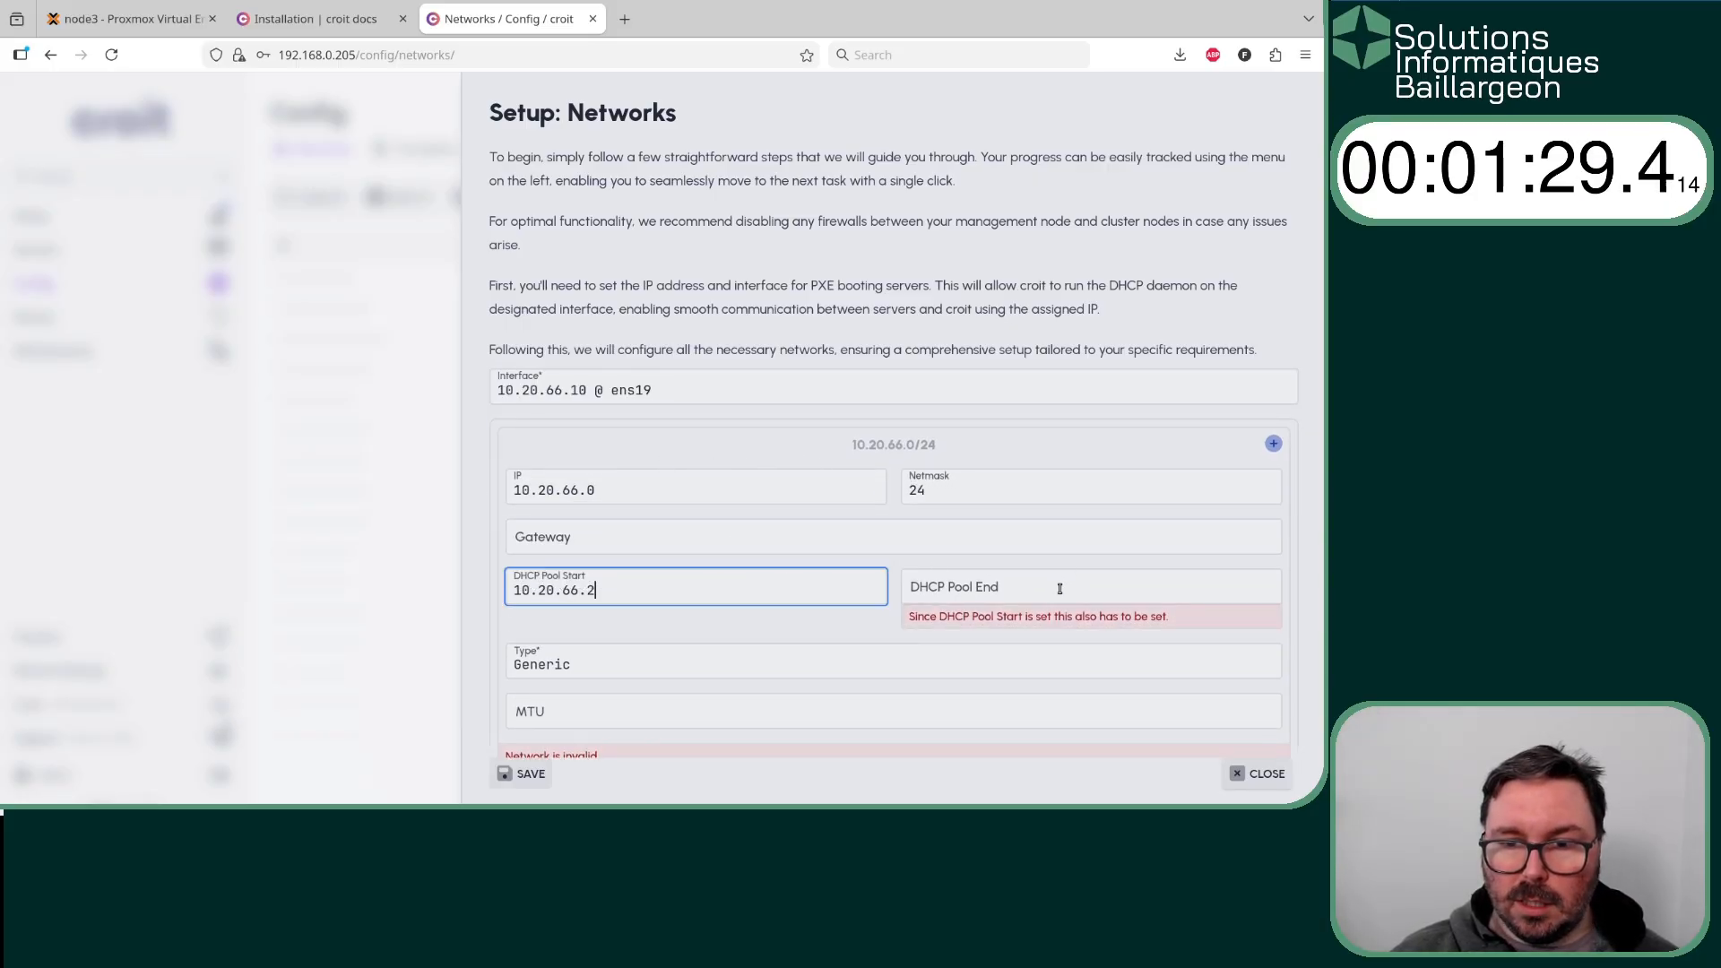
{"action": "key", "text": "Tab"}
{"action": "type", "text": "10.20.66.254"}
{"action": "left_click", "coordinate": [522, 772]}
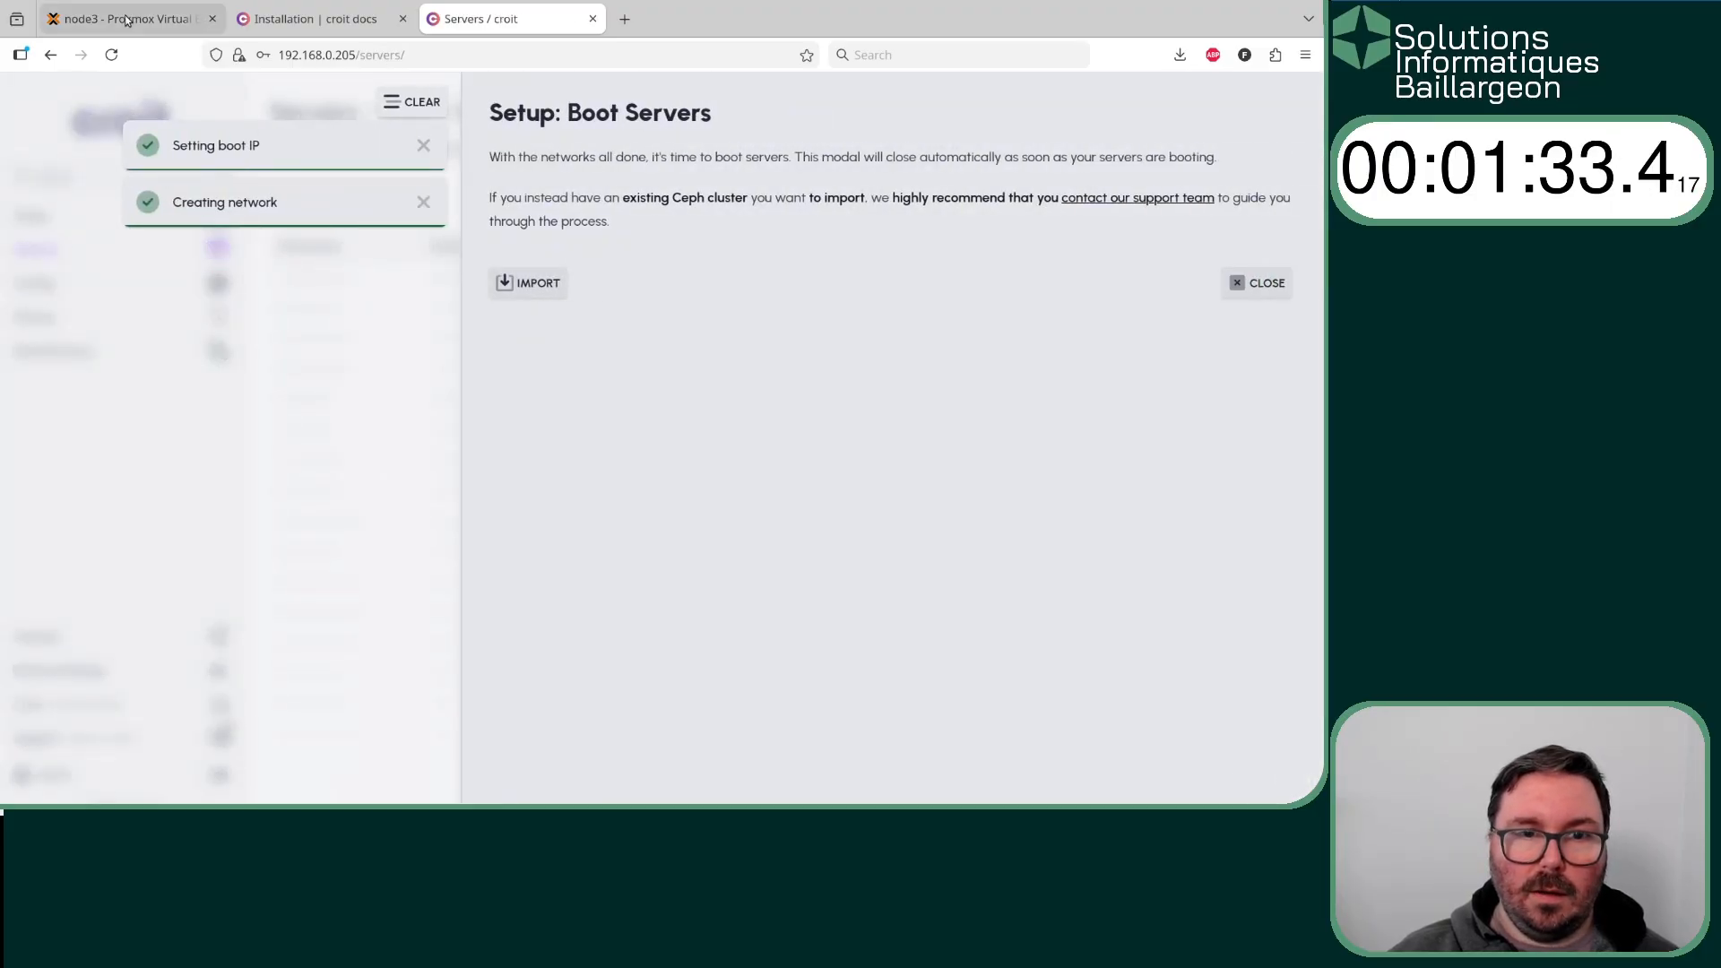
- Switch to Proxmox and start virtual machine 131 (croit3) on node2
{"action": "left_click", "coordinate": [126, 19]}
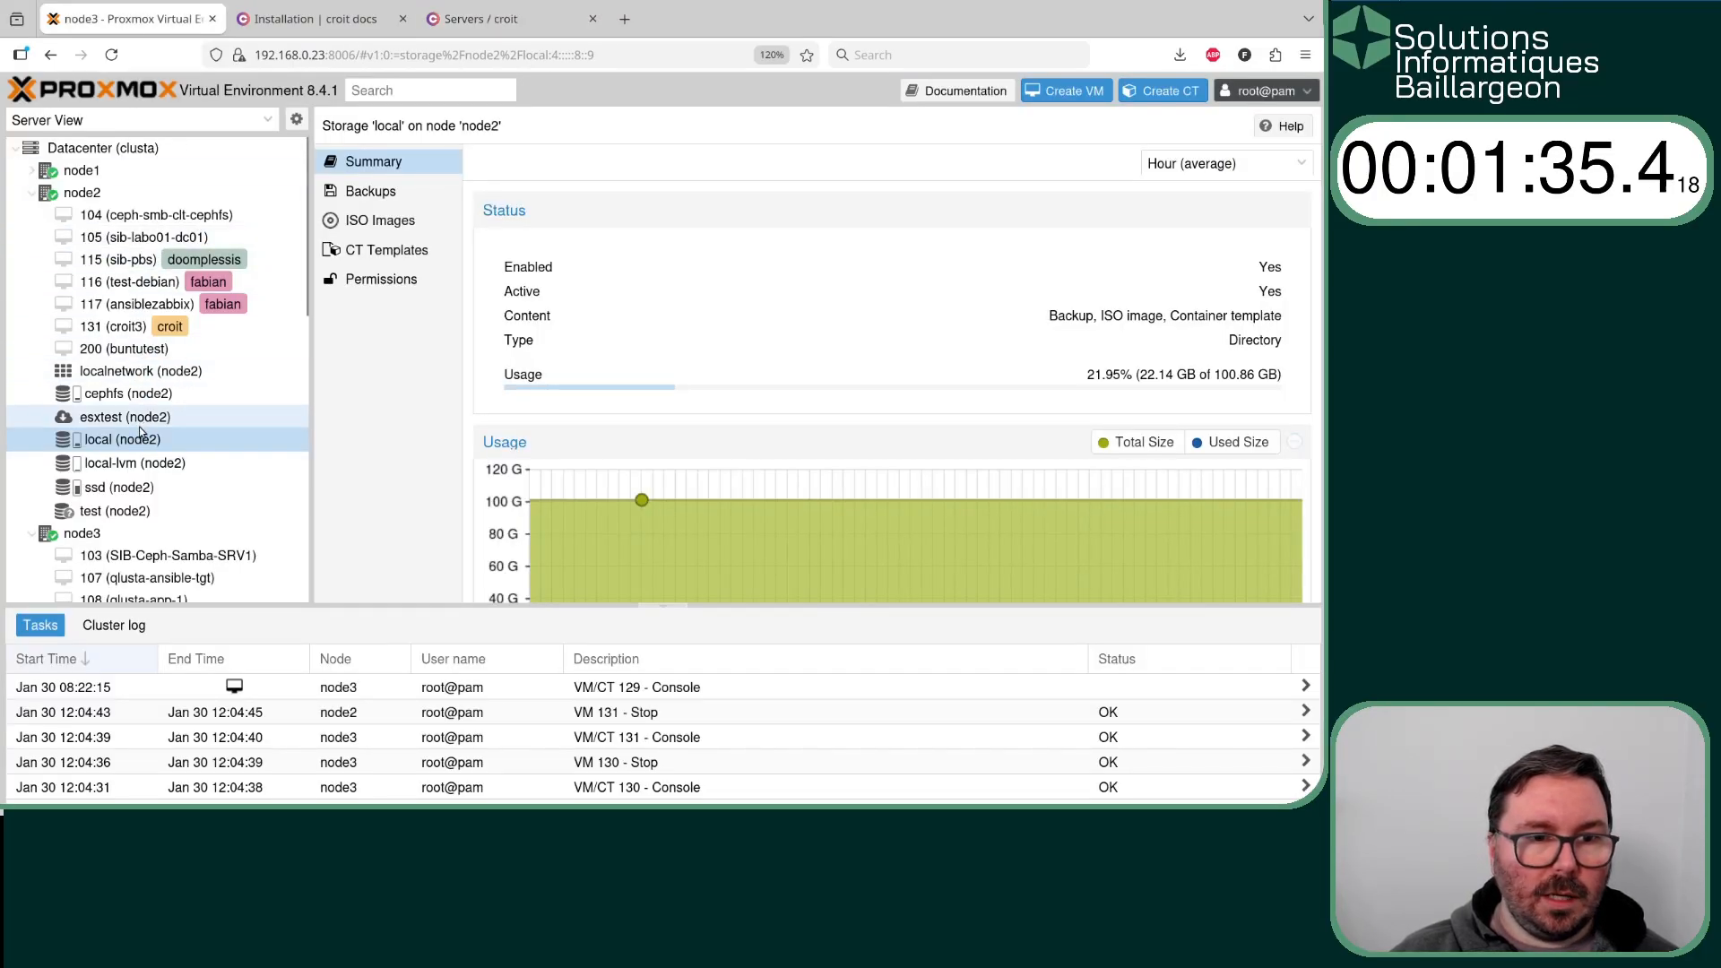
{"action": "right_click", "coordinate": [130, 329]}
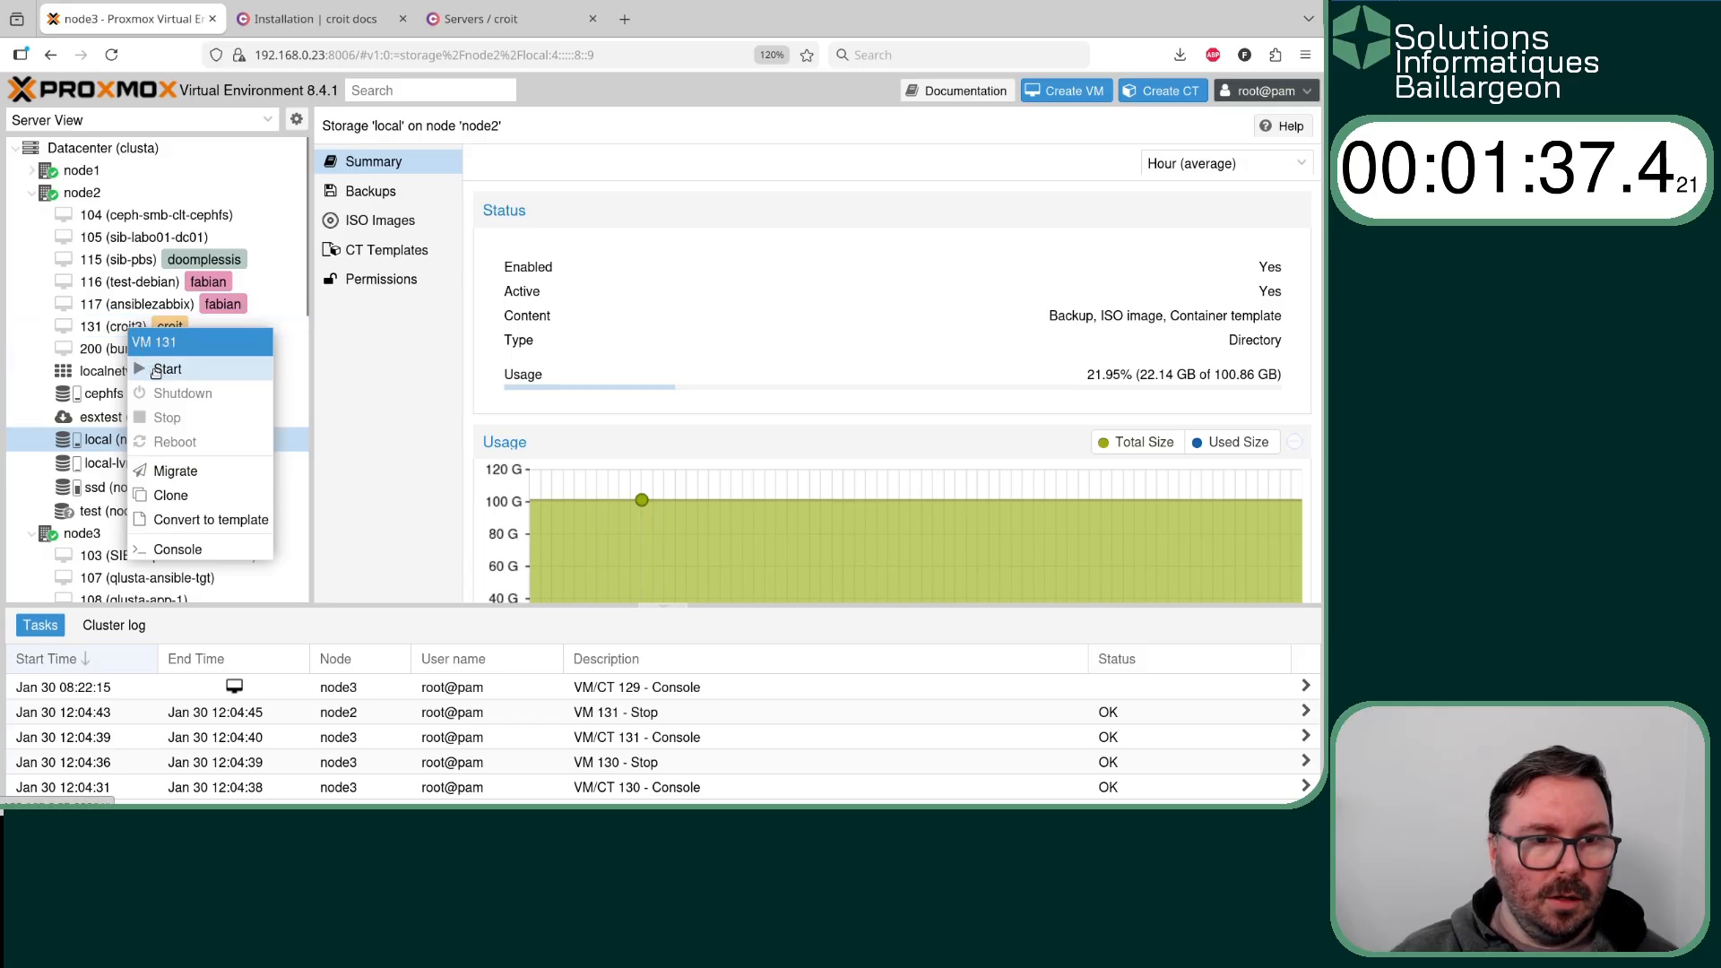
{"action": "key", "text": "Escape"}
- Start virtual machine 130 (croit2) on node3
{"action": "scroll", "coordinate": [110, 498], "scroll_direction": "down", "scroll_amount": 2}
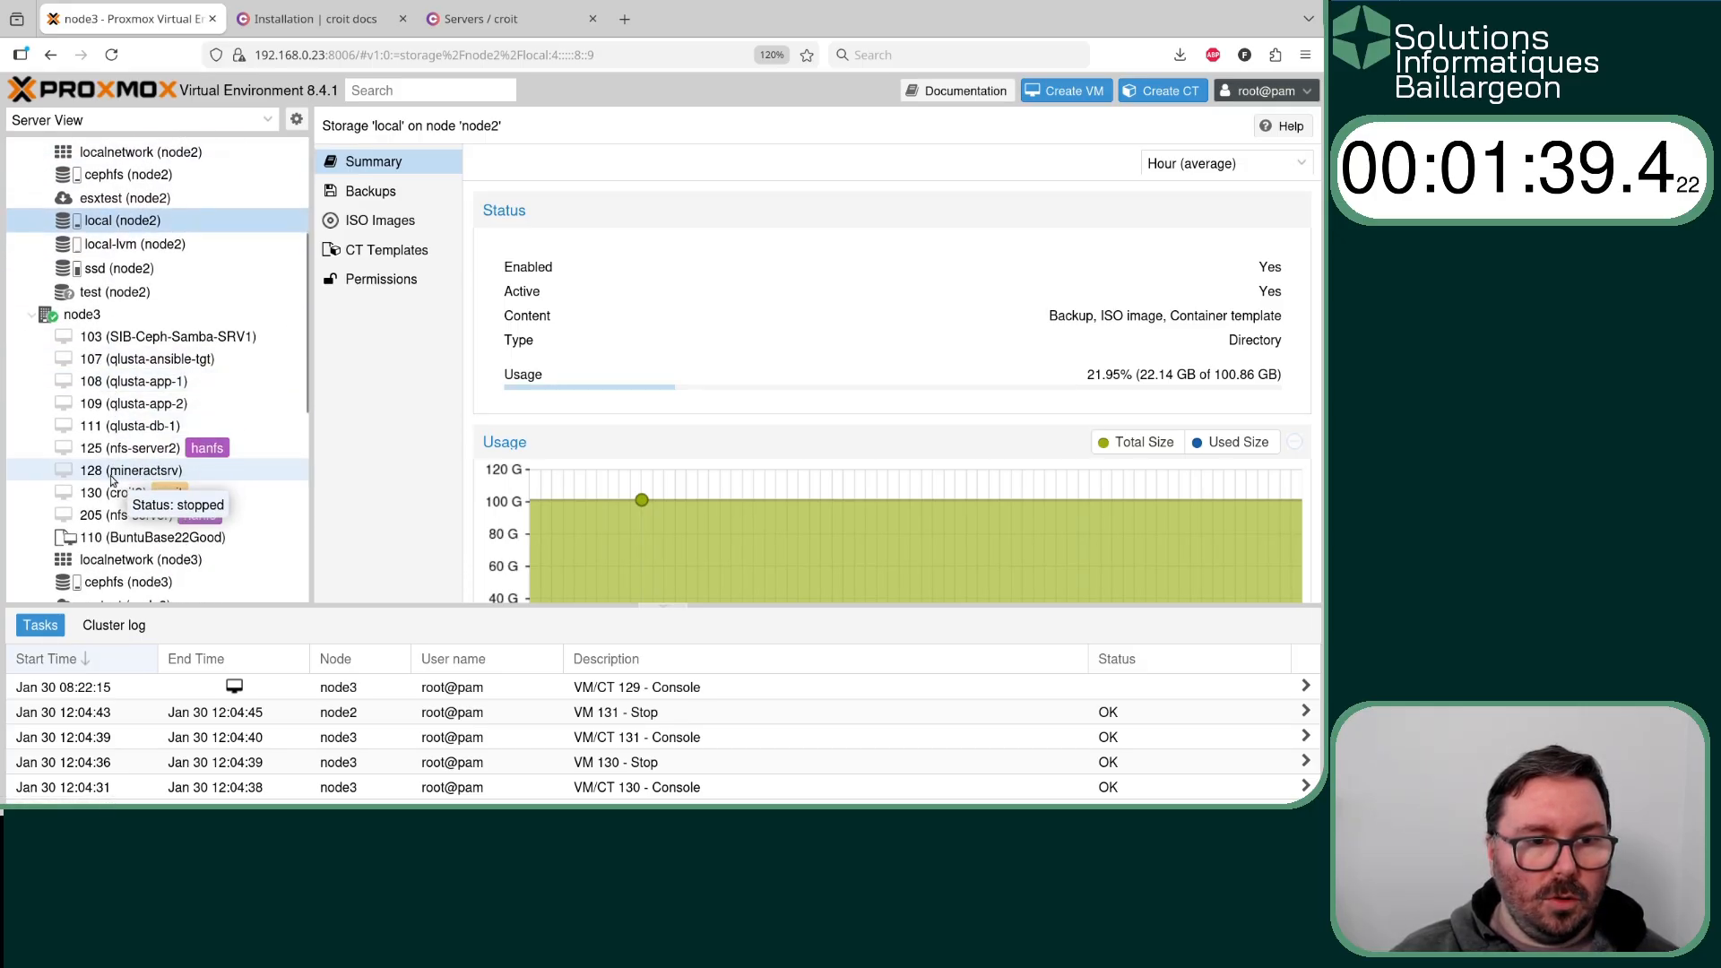
{"action": "left_click", "coordinate": [110, 498]}
{"action": "right_click", "coordinate": [108, 493]}
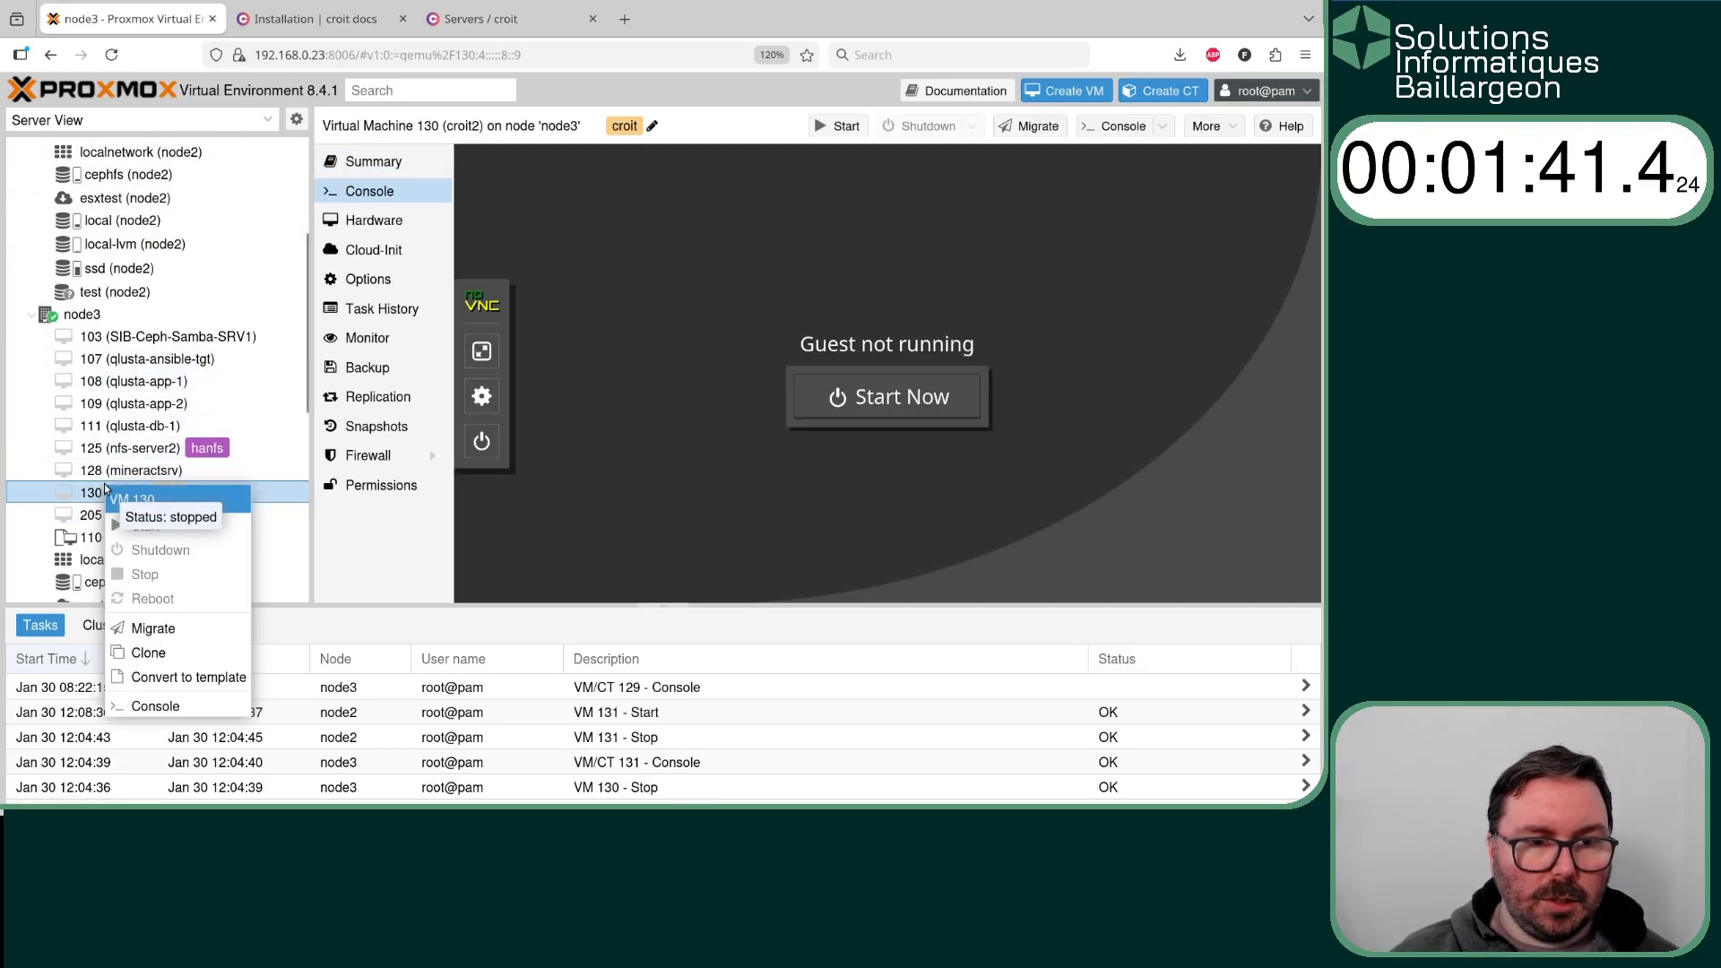
{"action": "left_click", "coordinate": [135, 525]}
- Start virtual machine 119 (croit1) on the pve node
{"action": "scroll", "coordinate": [134, 451], "scroll_direction": "down", "scroll_amount": 3}
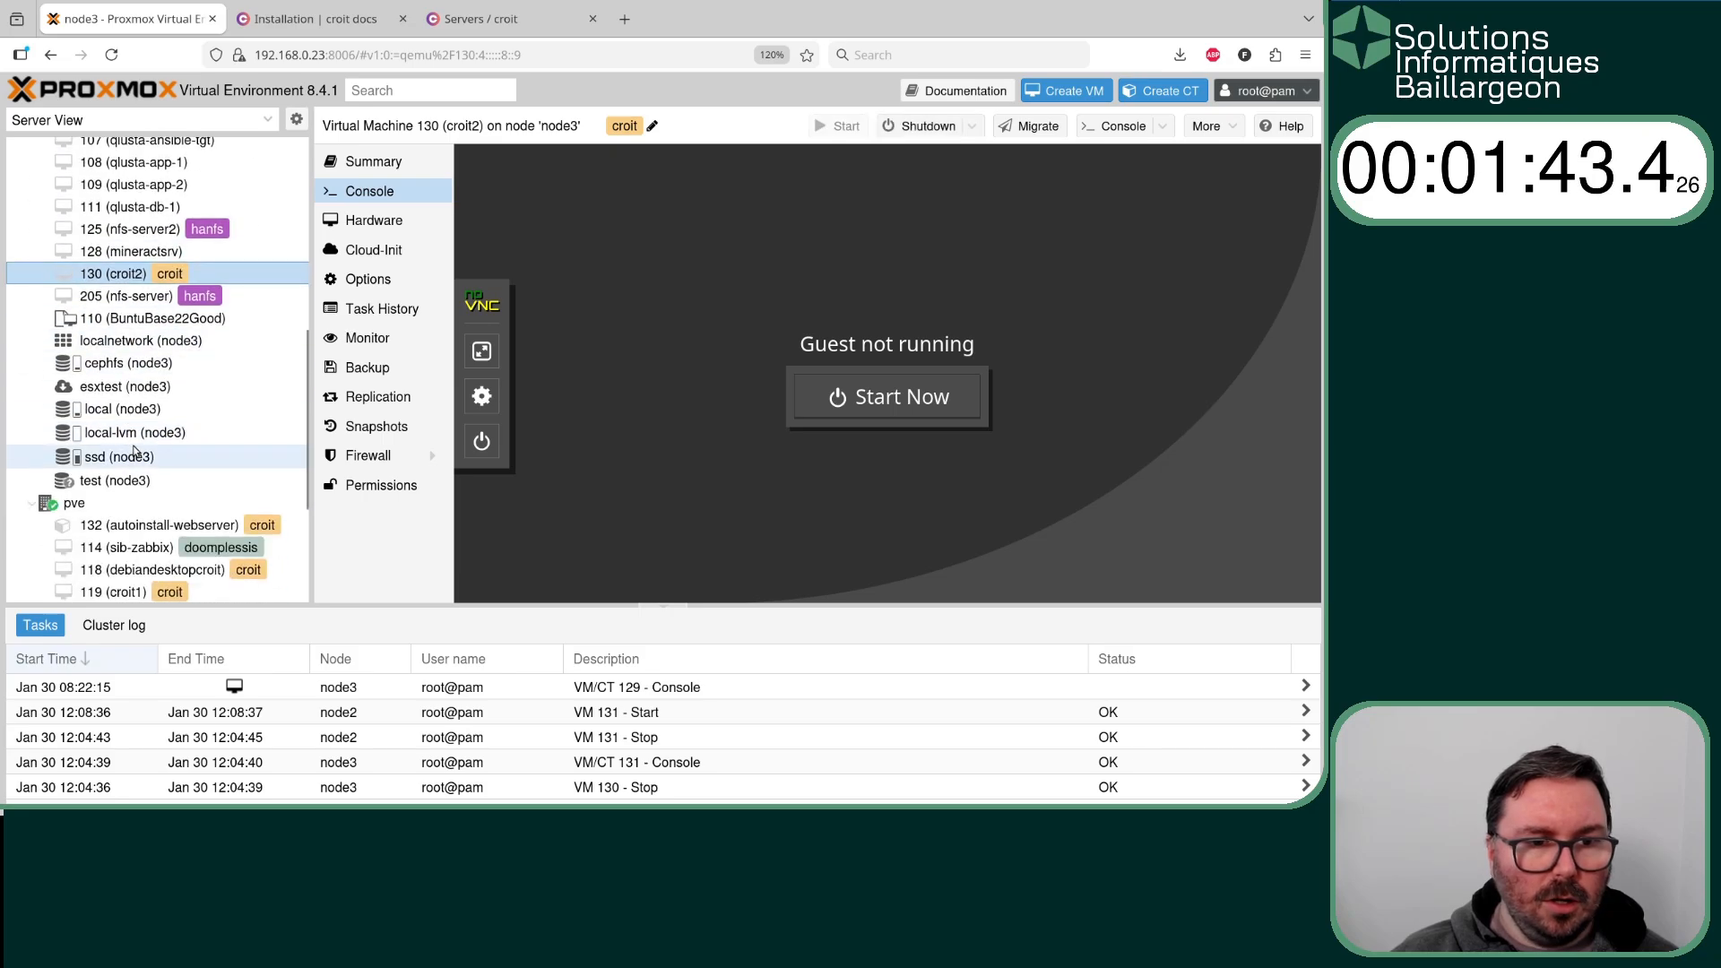
{"action": "left_click", "coordinate": [127, 485]}
{"action": "right_click", "coordinate": [127, 488]}
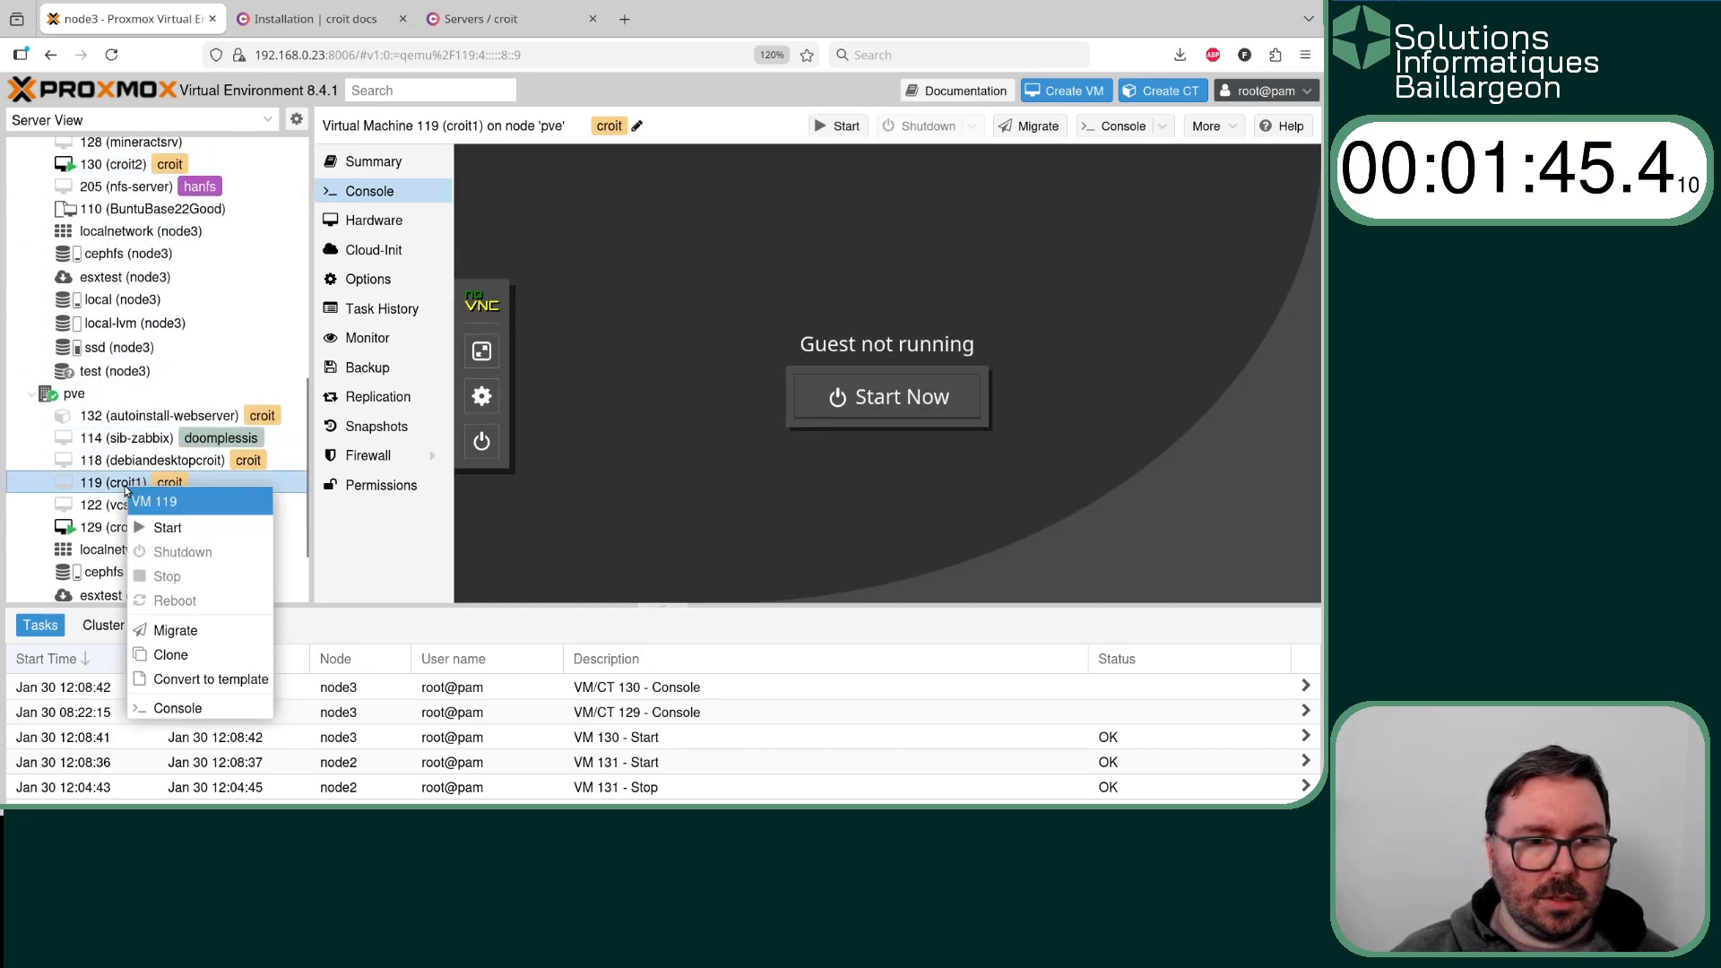
{"action": "left_click", "coordinate": [165, 529]}
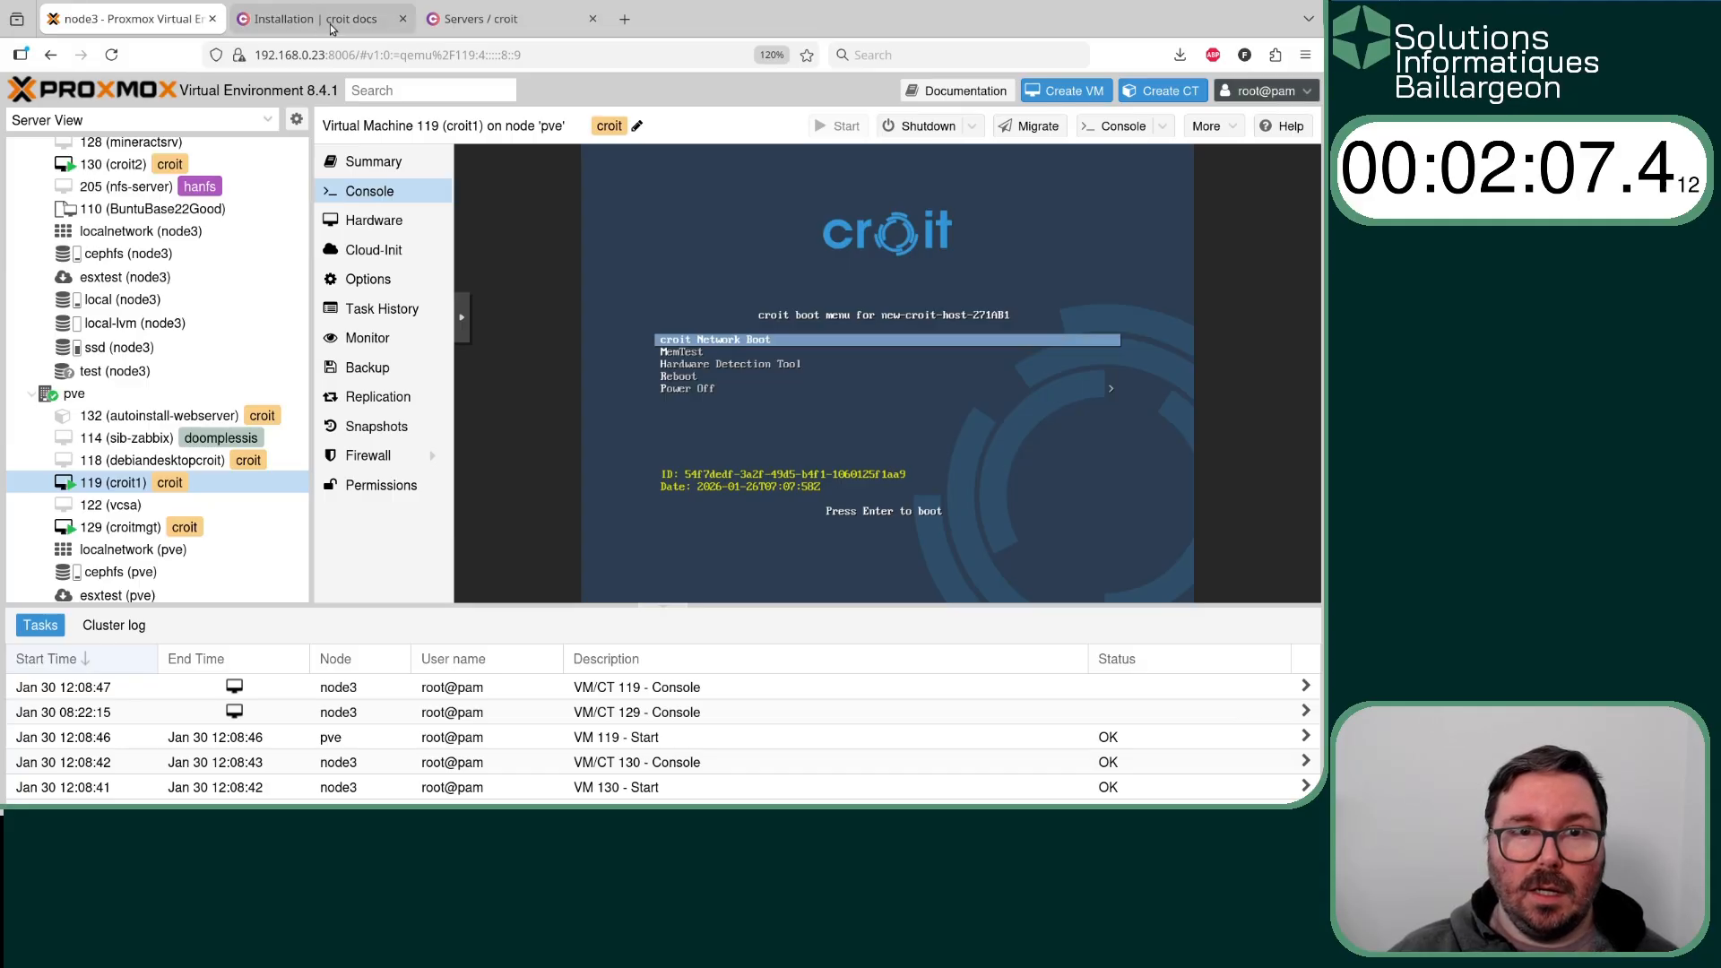
- Switch back to croit, rename the three new servers croc, cric and crac in listed order, and save the hostnames
{"action": "left_click", "coordinate": [496, 21]}
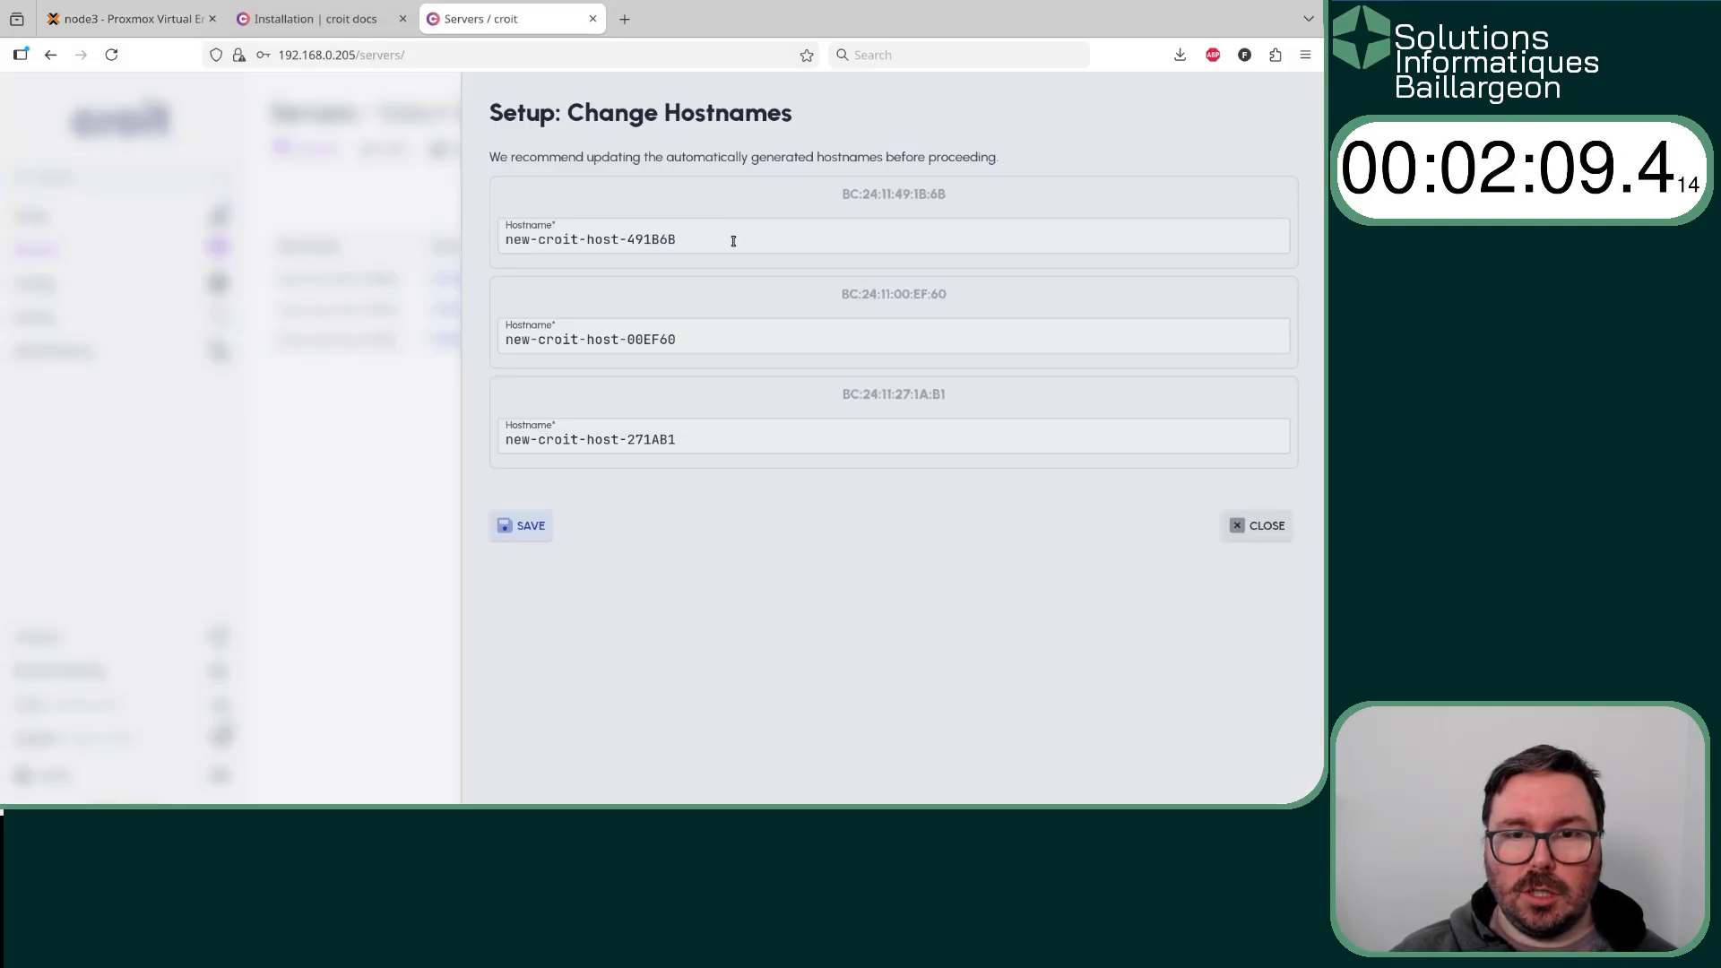
{"action": "left_click_drag", "start_coordinate": [730, 237], "coordinate": [416, 207]}
{"action": "type", "text": "croc"}
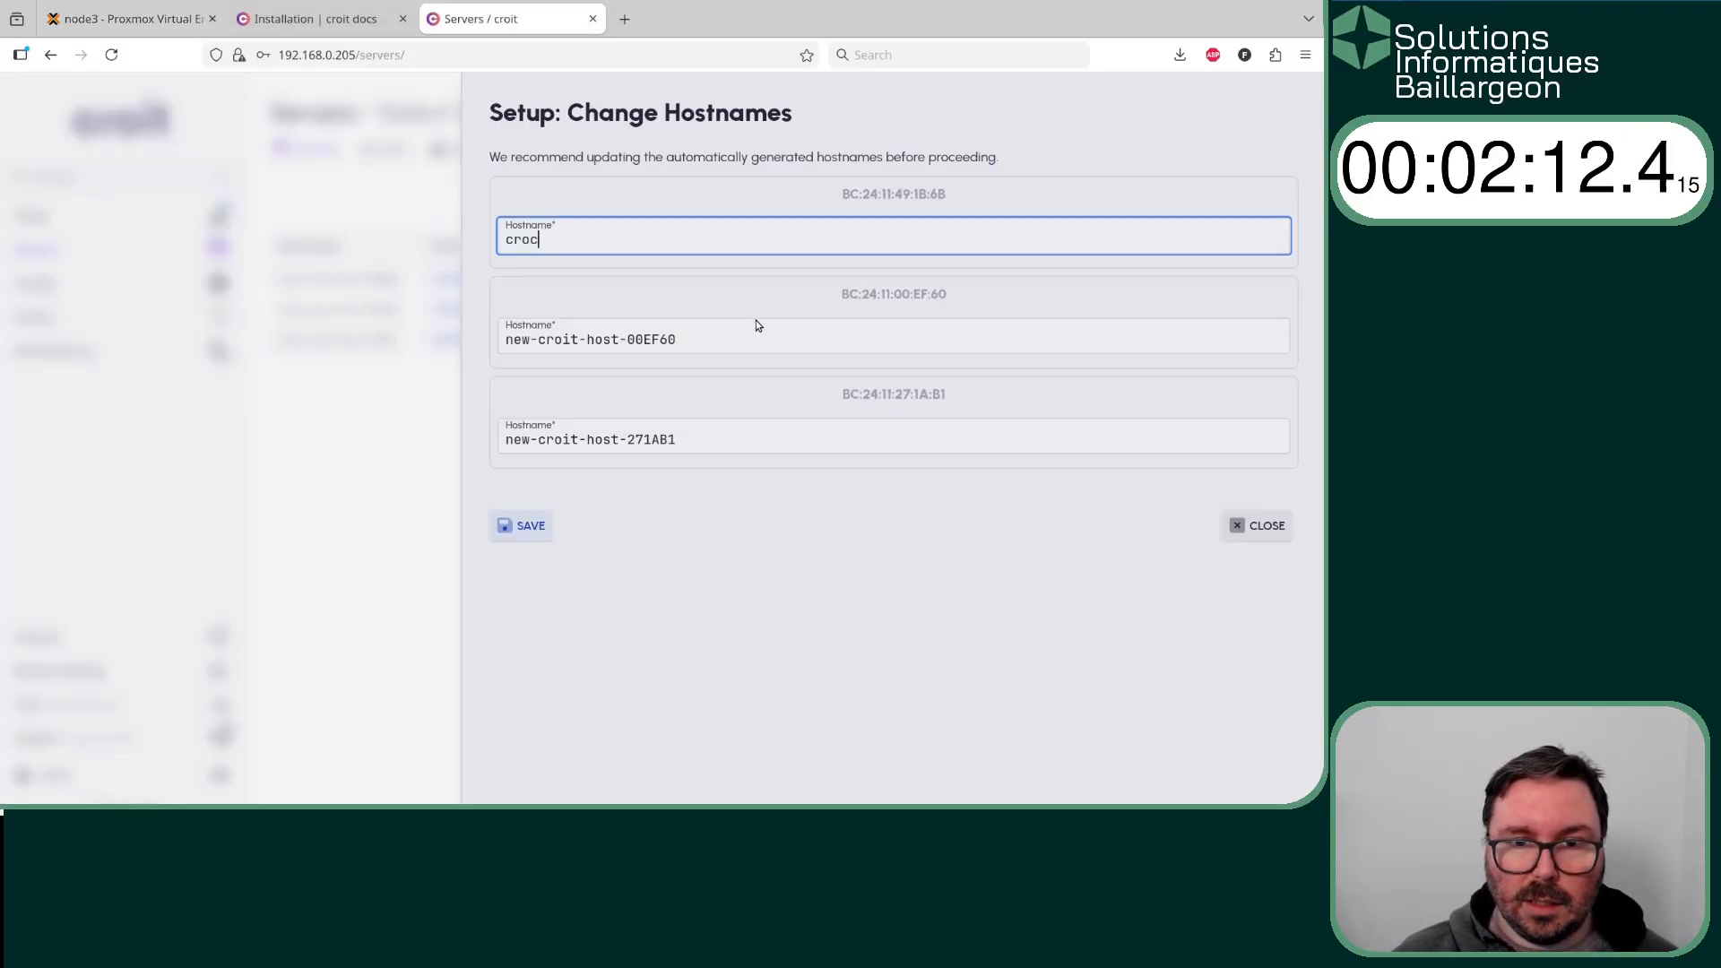
{"action": "left_click_drag", "start_coordinate": [717, 337], "coordinate": [476, 338]}
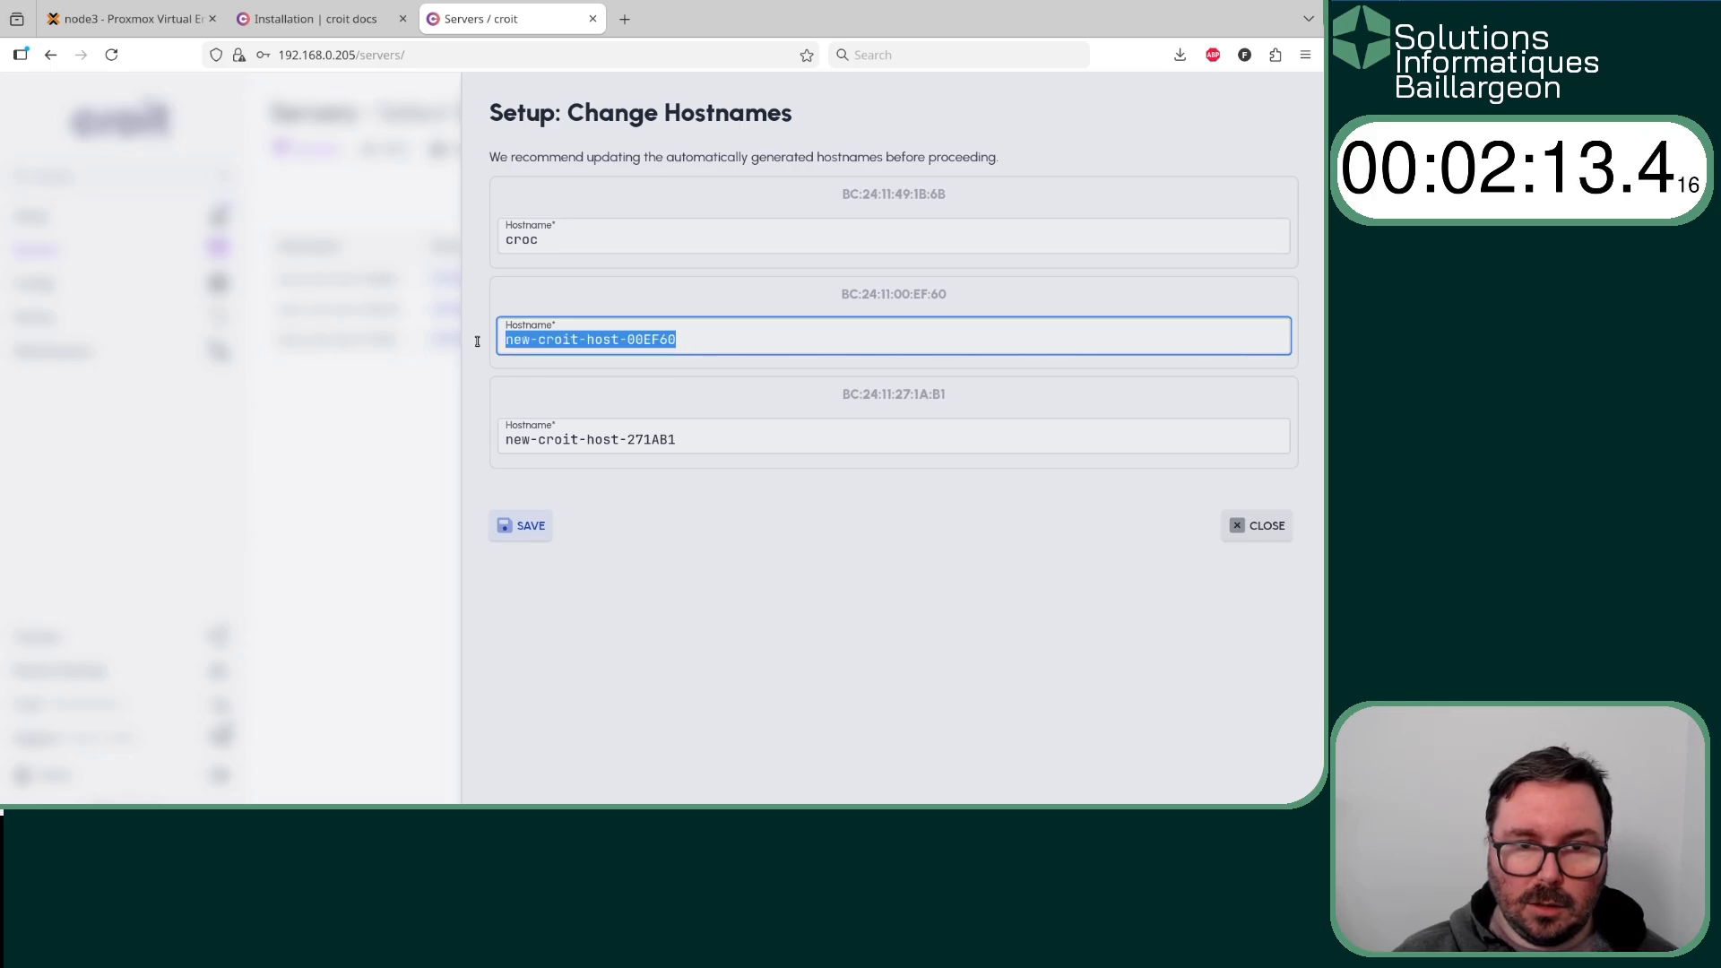
{"action": "type", "text": "cric"}
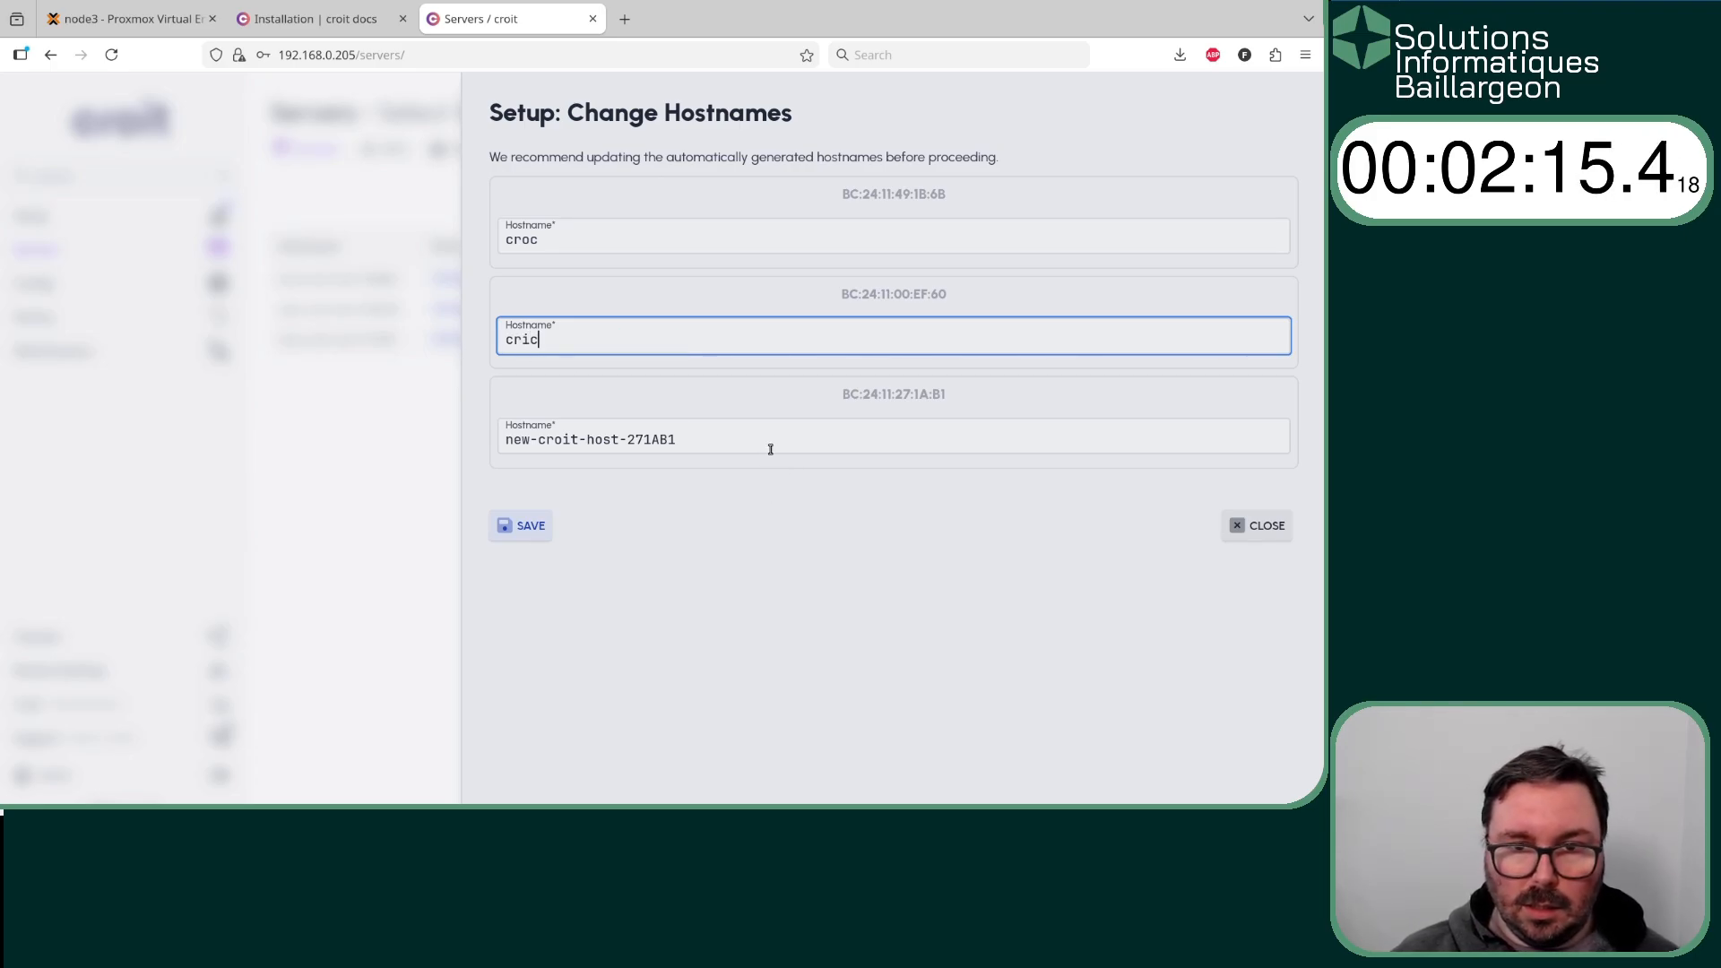
{"action": "left_click_drag", "start_coordinate": [768, 441], "coordinate": [501, 439]}
{"action": "type", "text": "crac"}
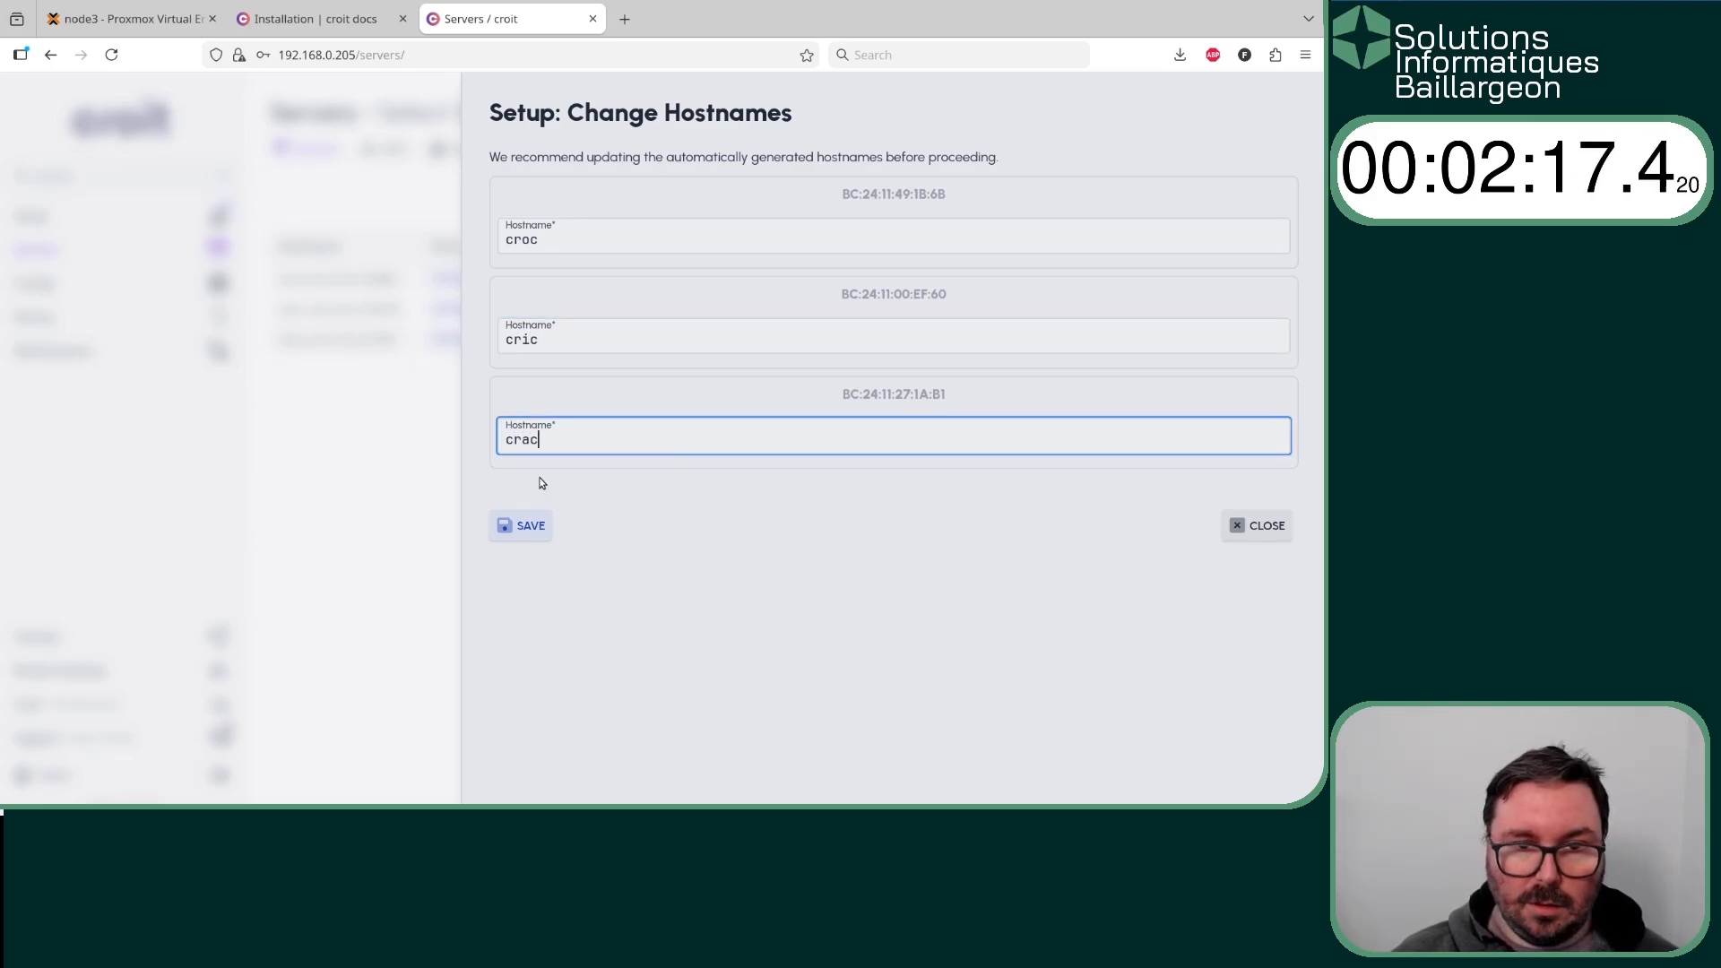
{"action": "left_click", "coordinate": [530, 525]}
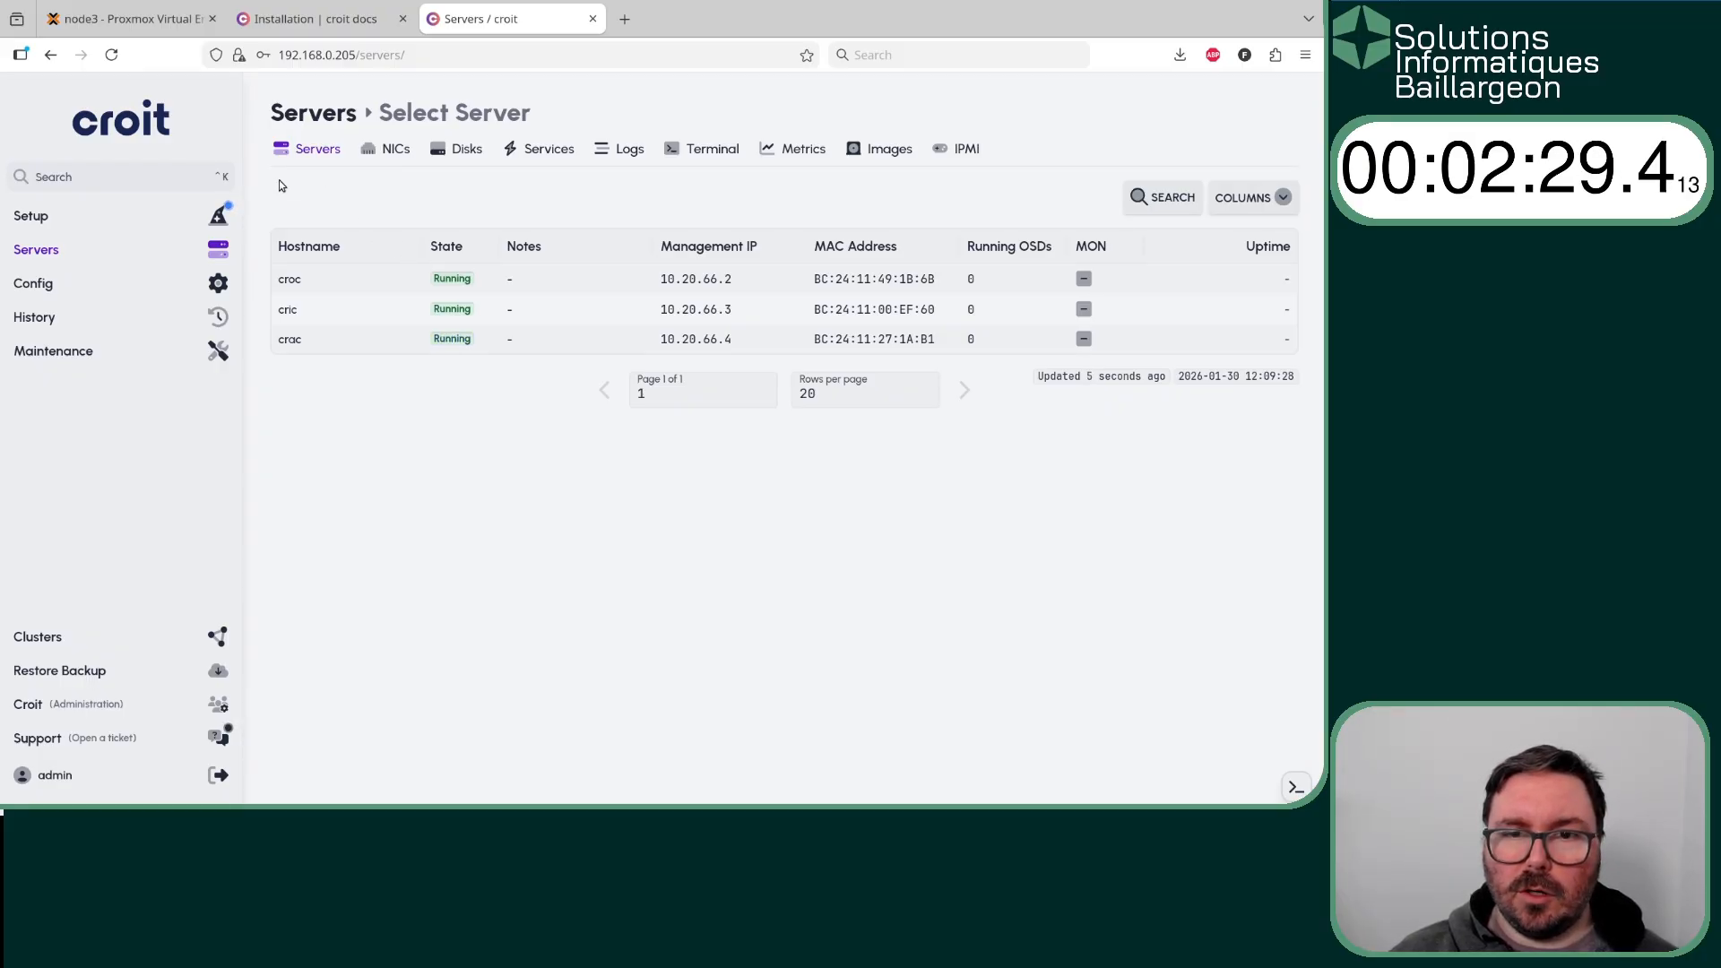
- Resume the cluster setup, save the existing server hostnames again, and add a third MON to the cluster deployment
{"action": "mouse_move", "coordinate": [192, 216]}
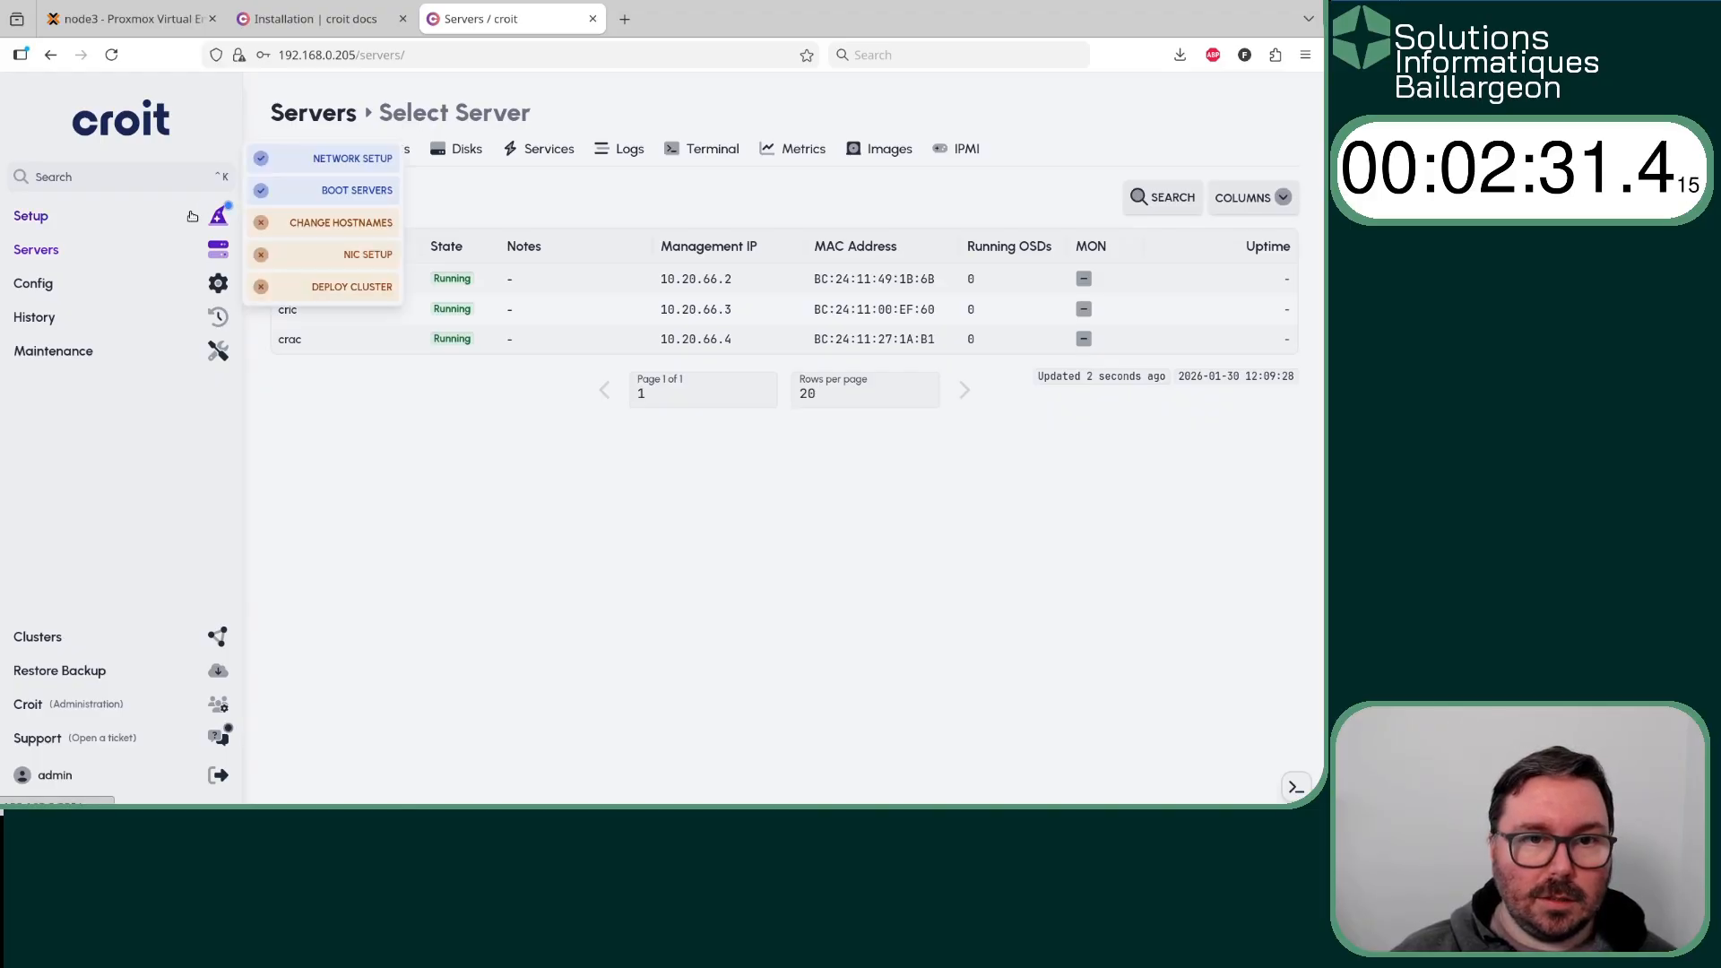
{"action": "left_click", "coordinate": [192, 216]}
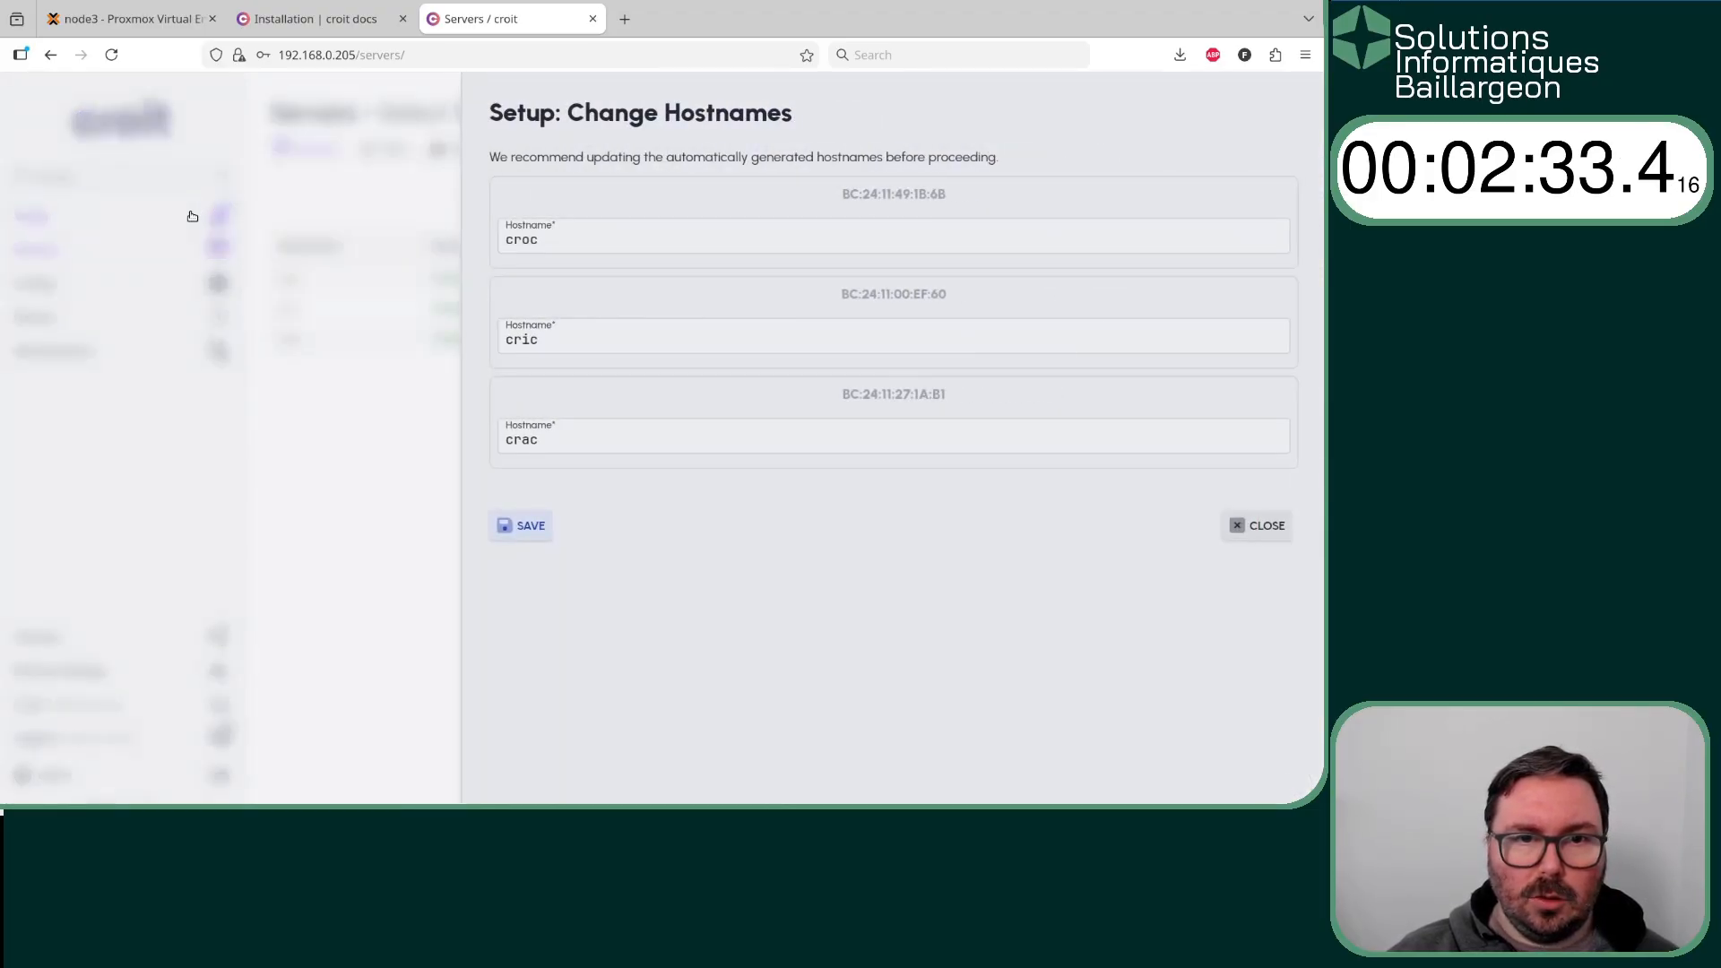
{"action": "left_click", "coordinate": [514, 527]}
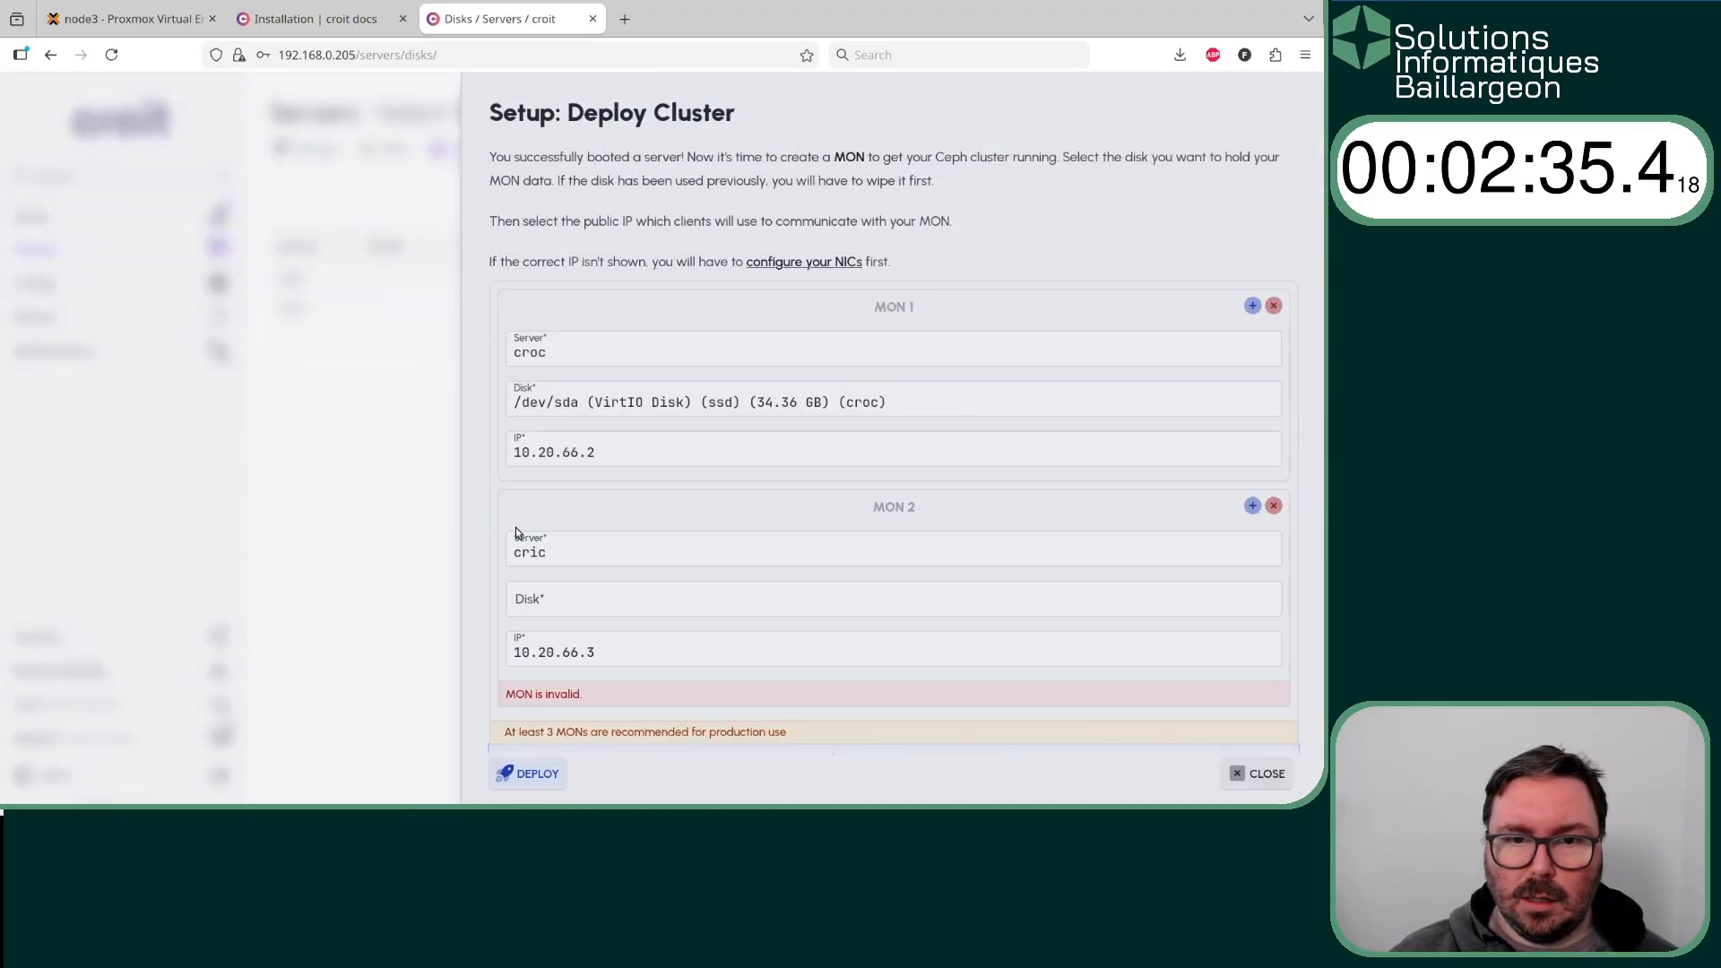
{"action": "scroll", "coordinate": [658, 328], "scroll_direction": "down", "scroll_amount": 2}
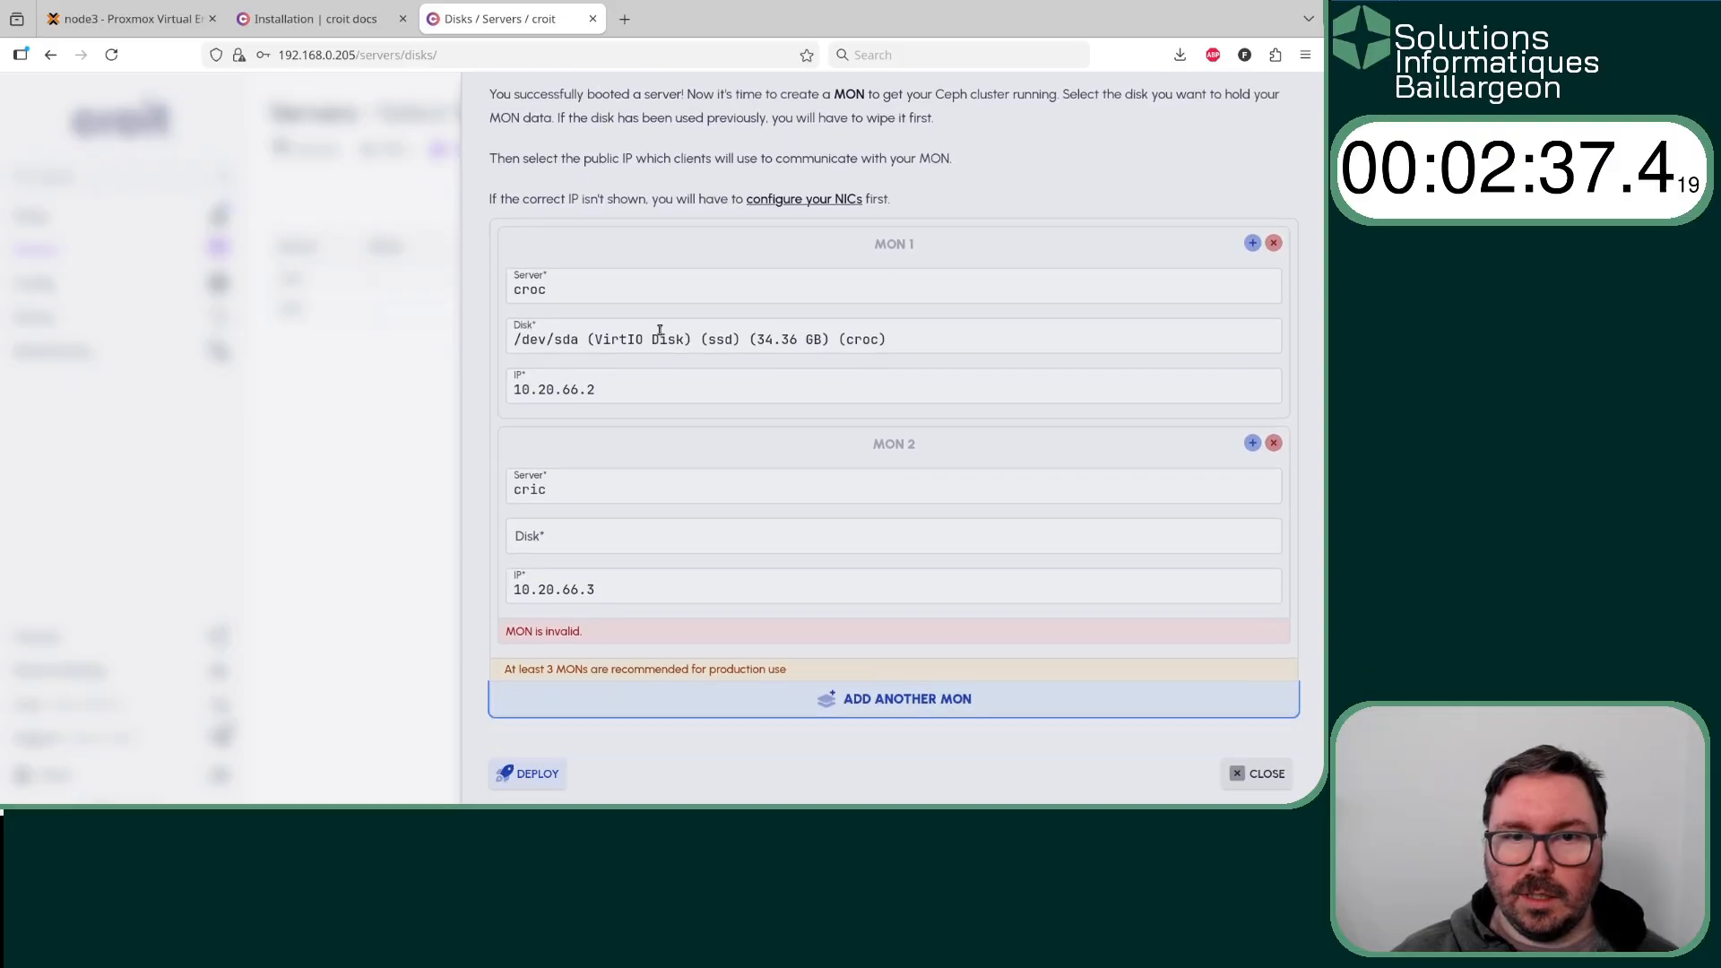
{"action": "left_click", "coordinate": [905, 699]}
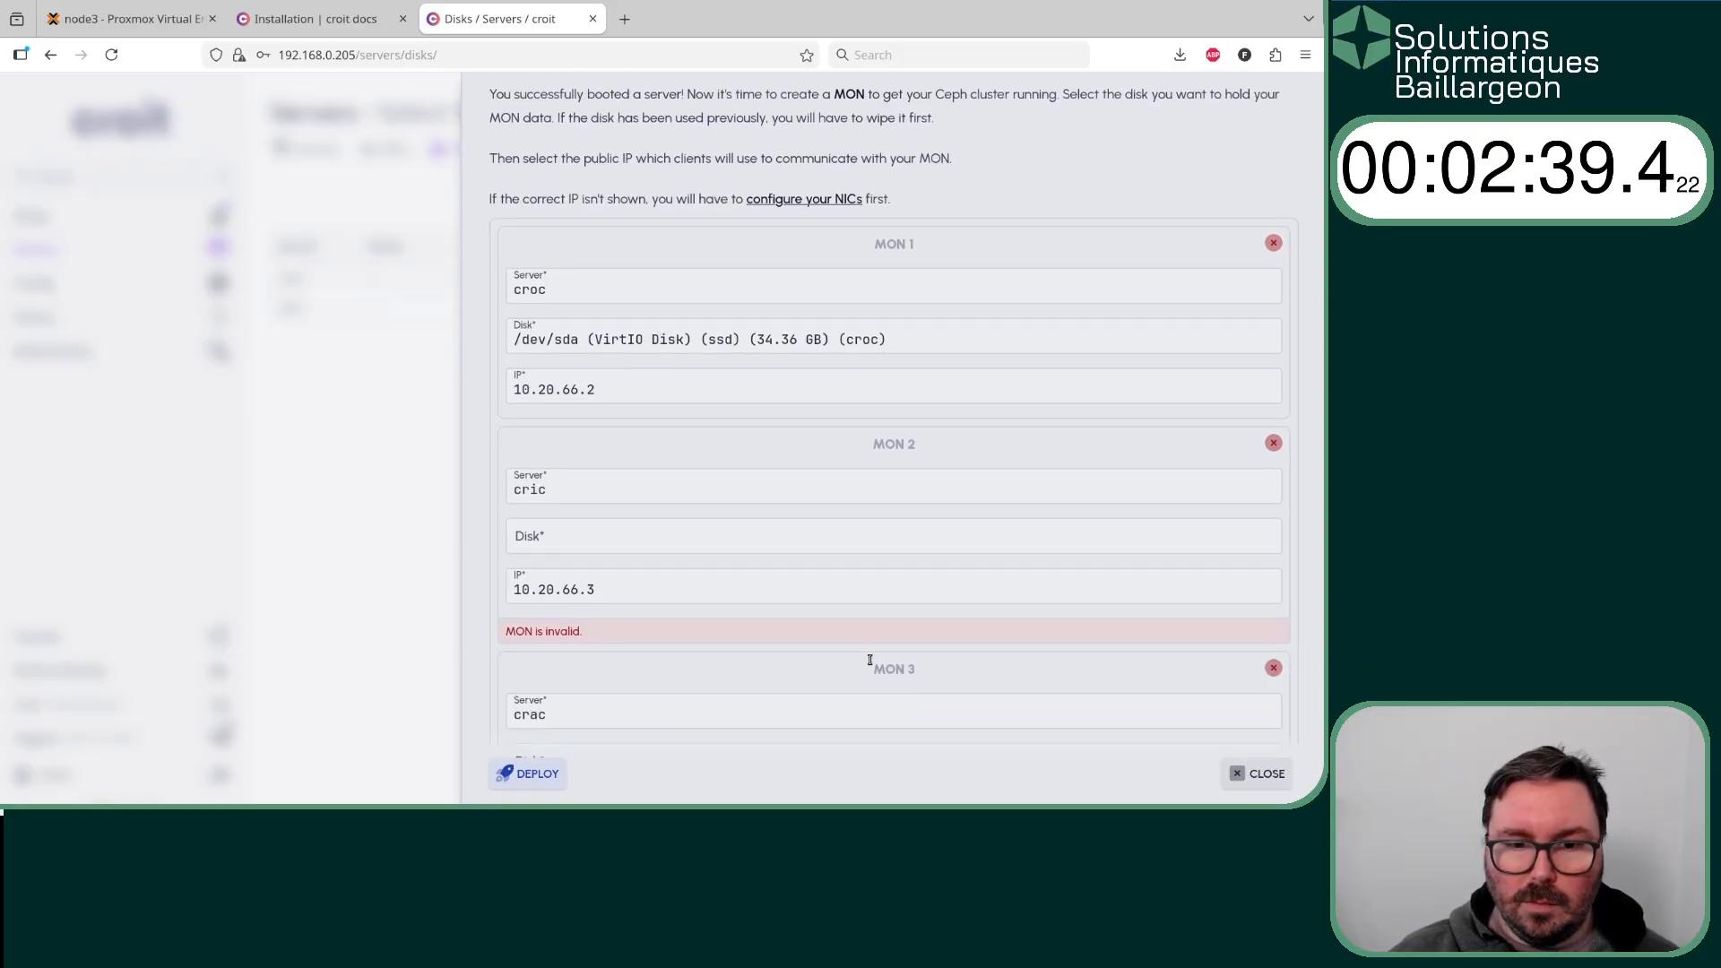
- Assign the /dev/sda SSD of cric to MON 2 and of crac to MON 3, deploy the cluster, and close the setup
{"action": "scroll", "coordinate": [848, 320], "scroll_direction": "down", "scroll_amount": 3}
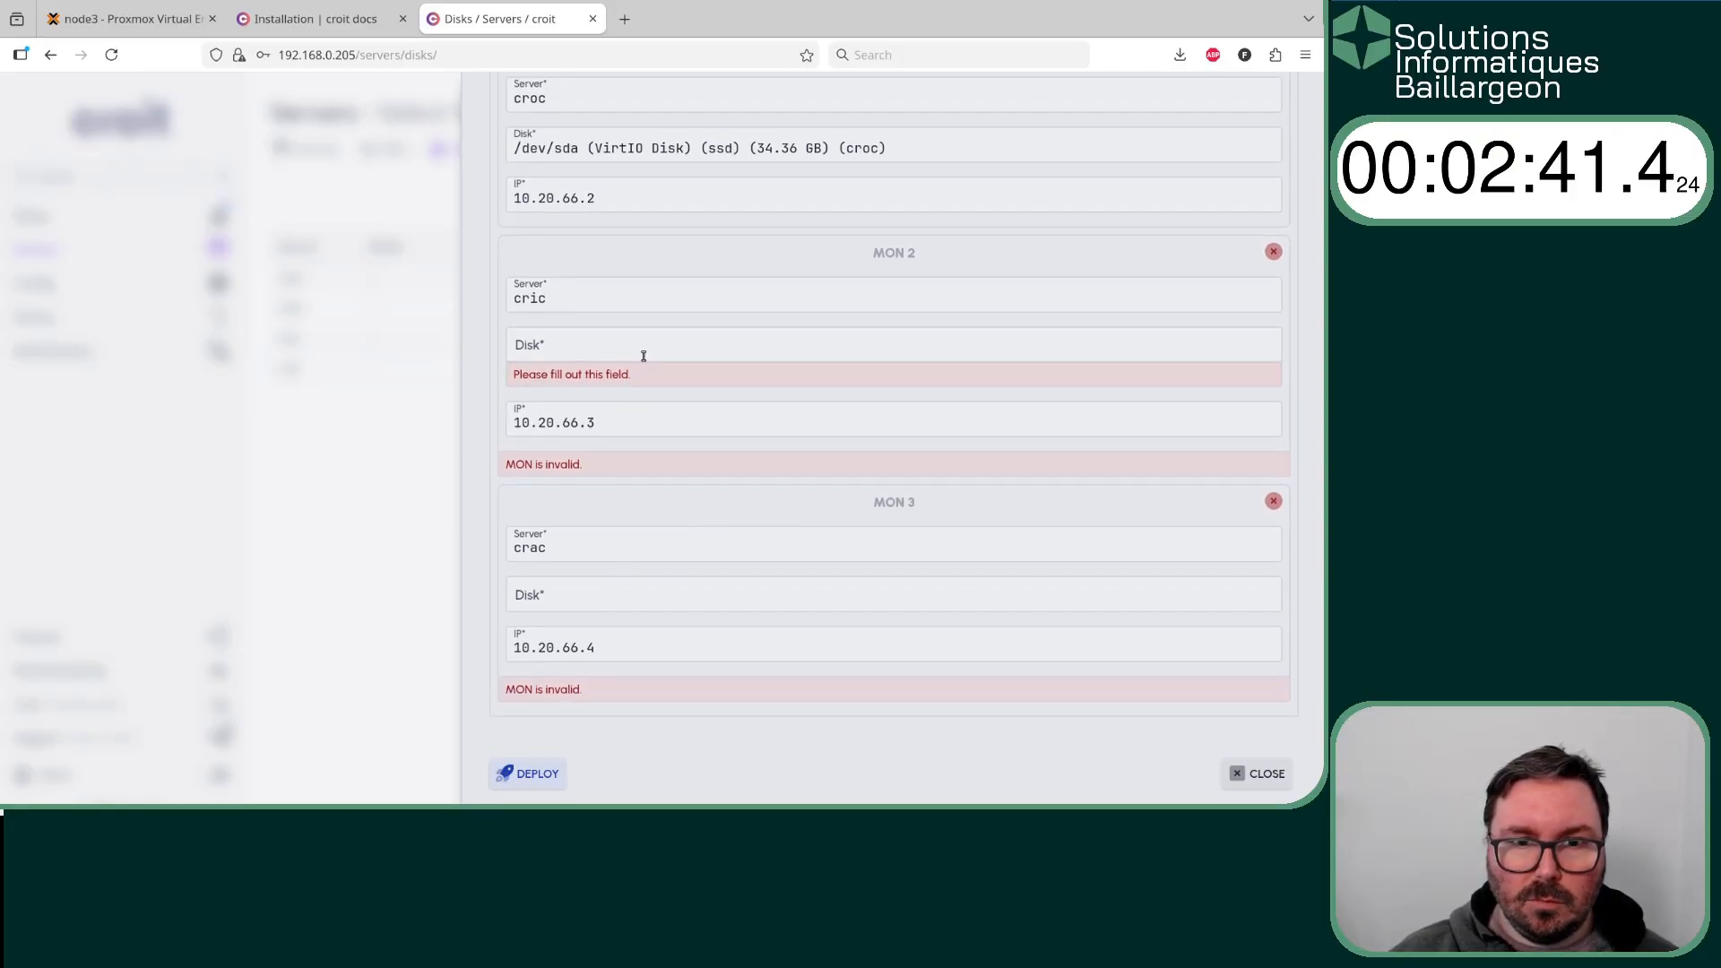
{"action": "scroll", "coordinate": [641, 354], "scroll_direction": "up", "scroll_amount": 3}
{"action": "left_click", "coordinate": [618, 546]}
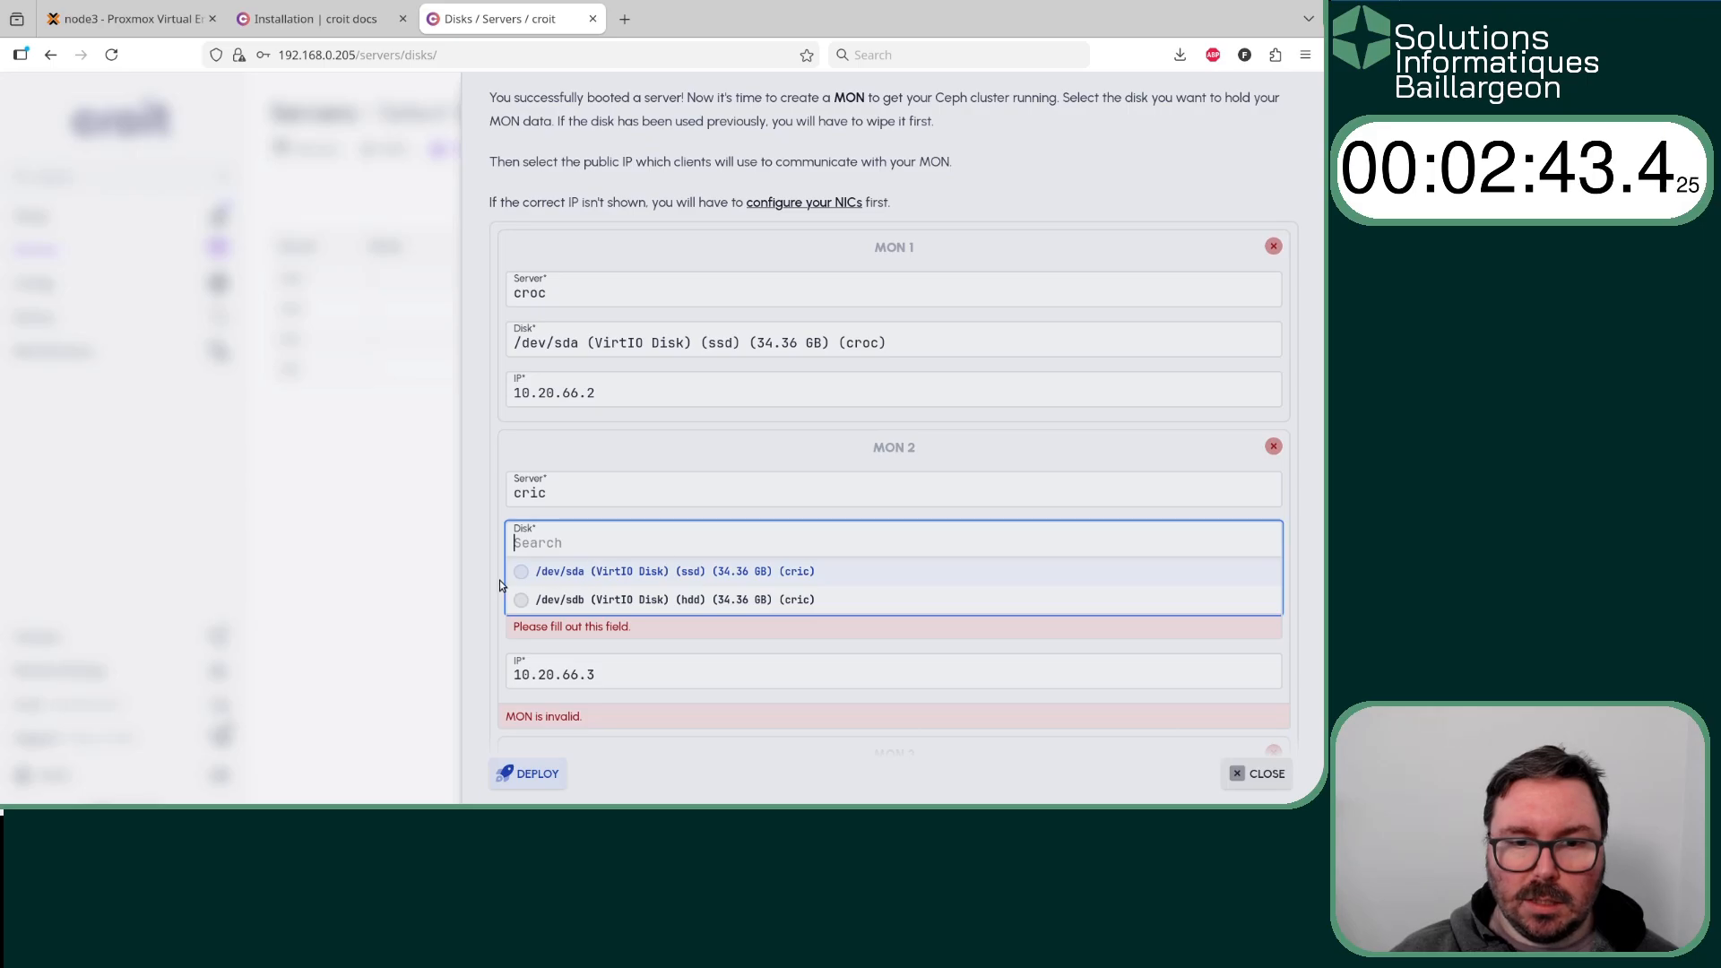
{"action": "left_click", "coordinate": [529, 571]}
{"action": "scroll", "coordinate": [708, 525], "scroll_direction": "down", "scroll_amount": 3}
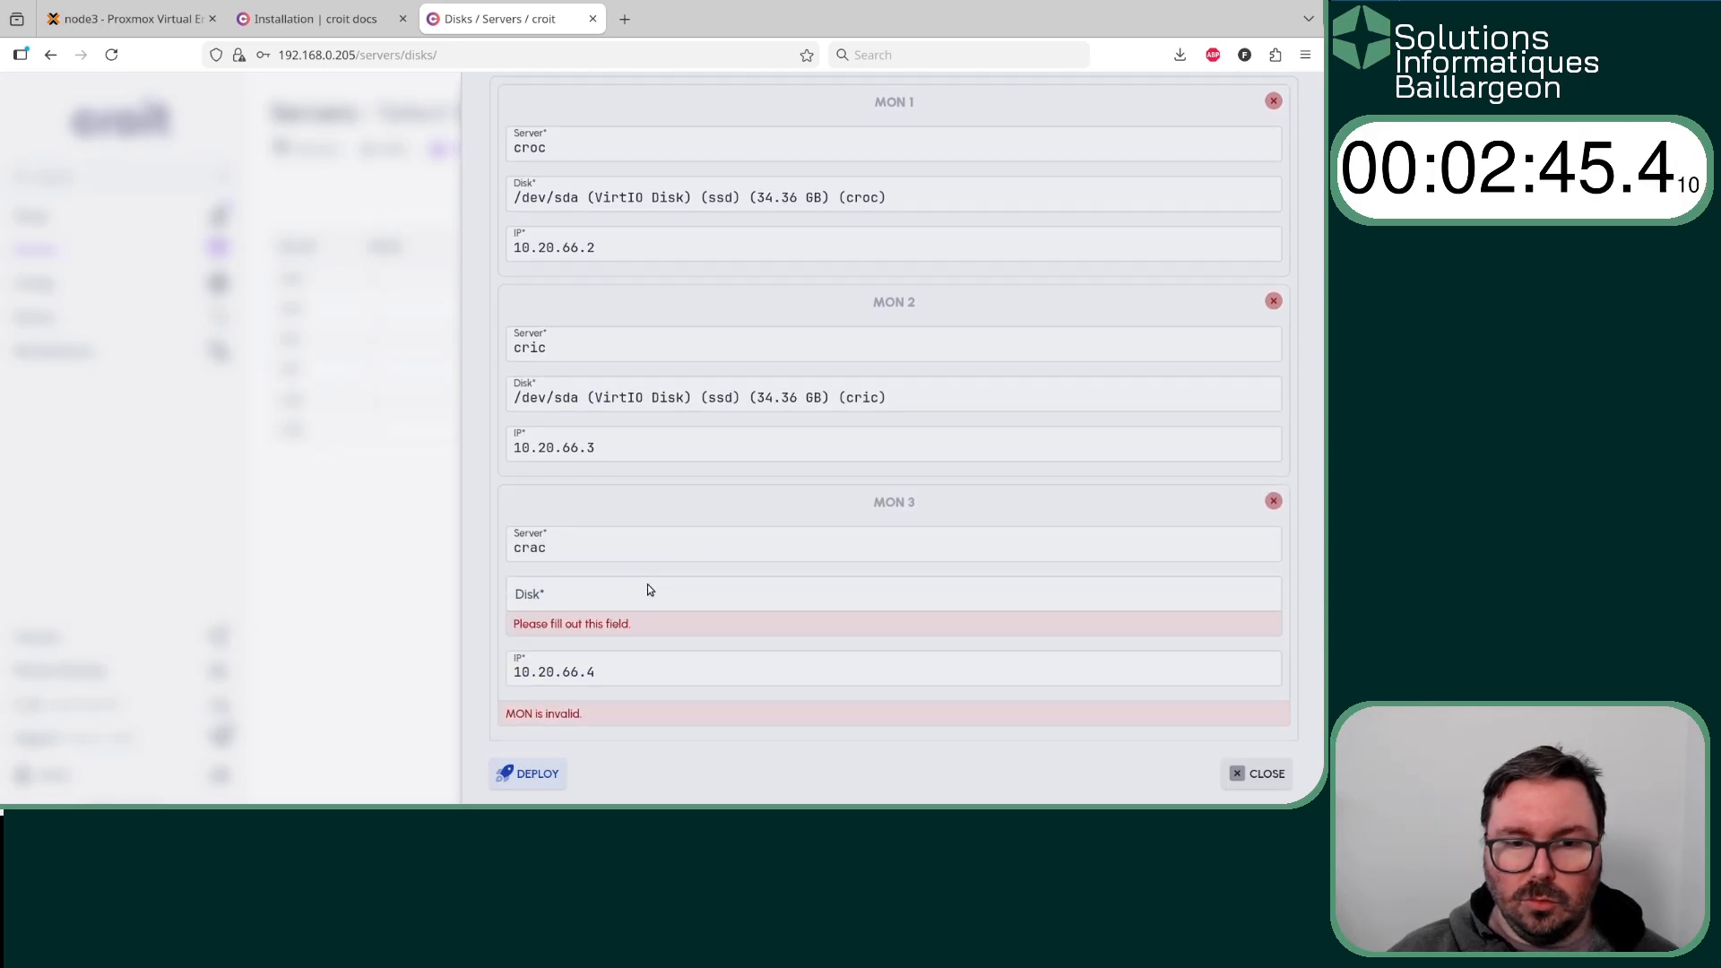
{"action": "left_click", "coordinate": [631, 599]}
{"action": "left_click", "coordinate": [525, 627]}
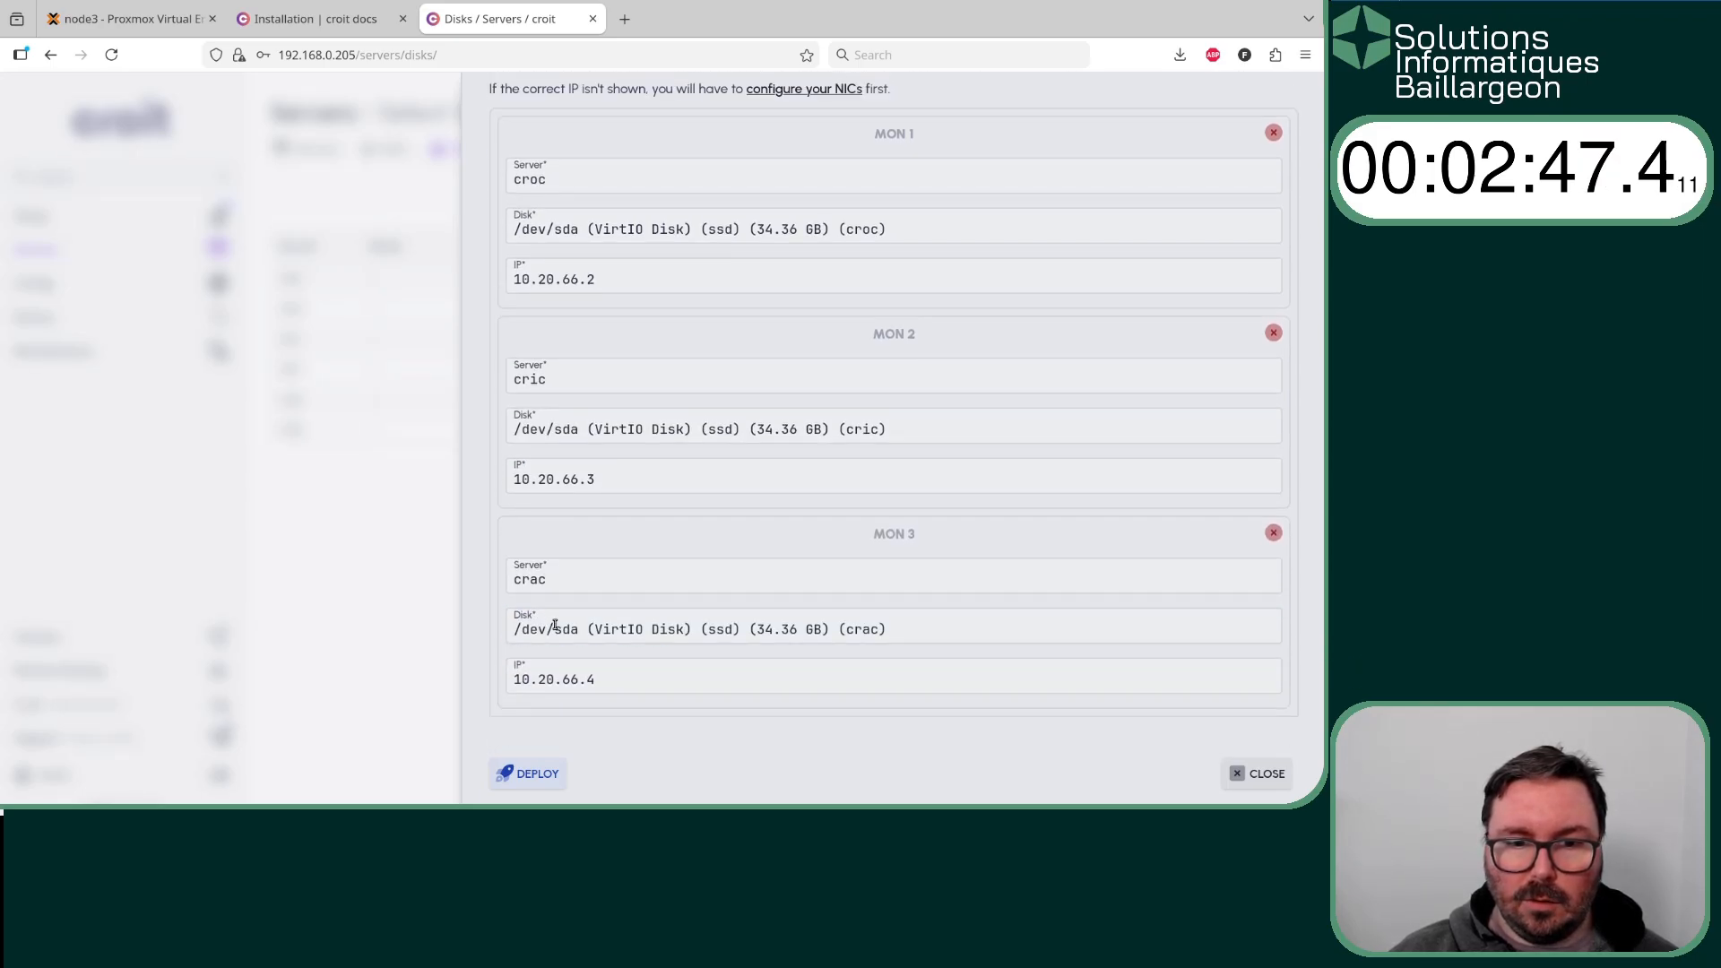
{"action": "left_click", "coordinate": [531, 772]}
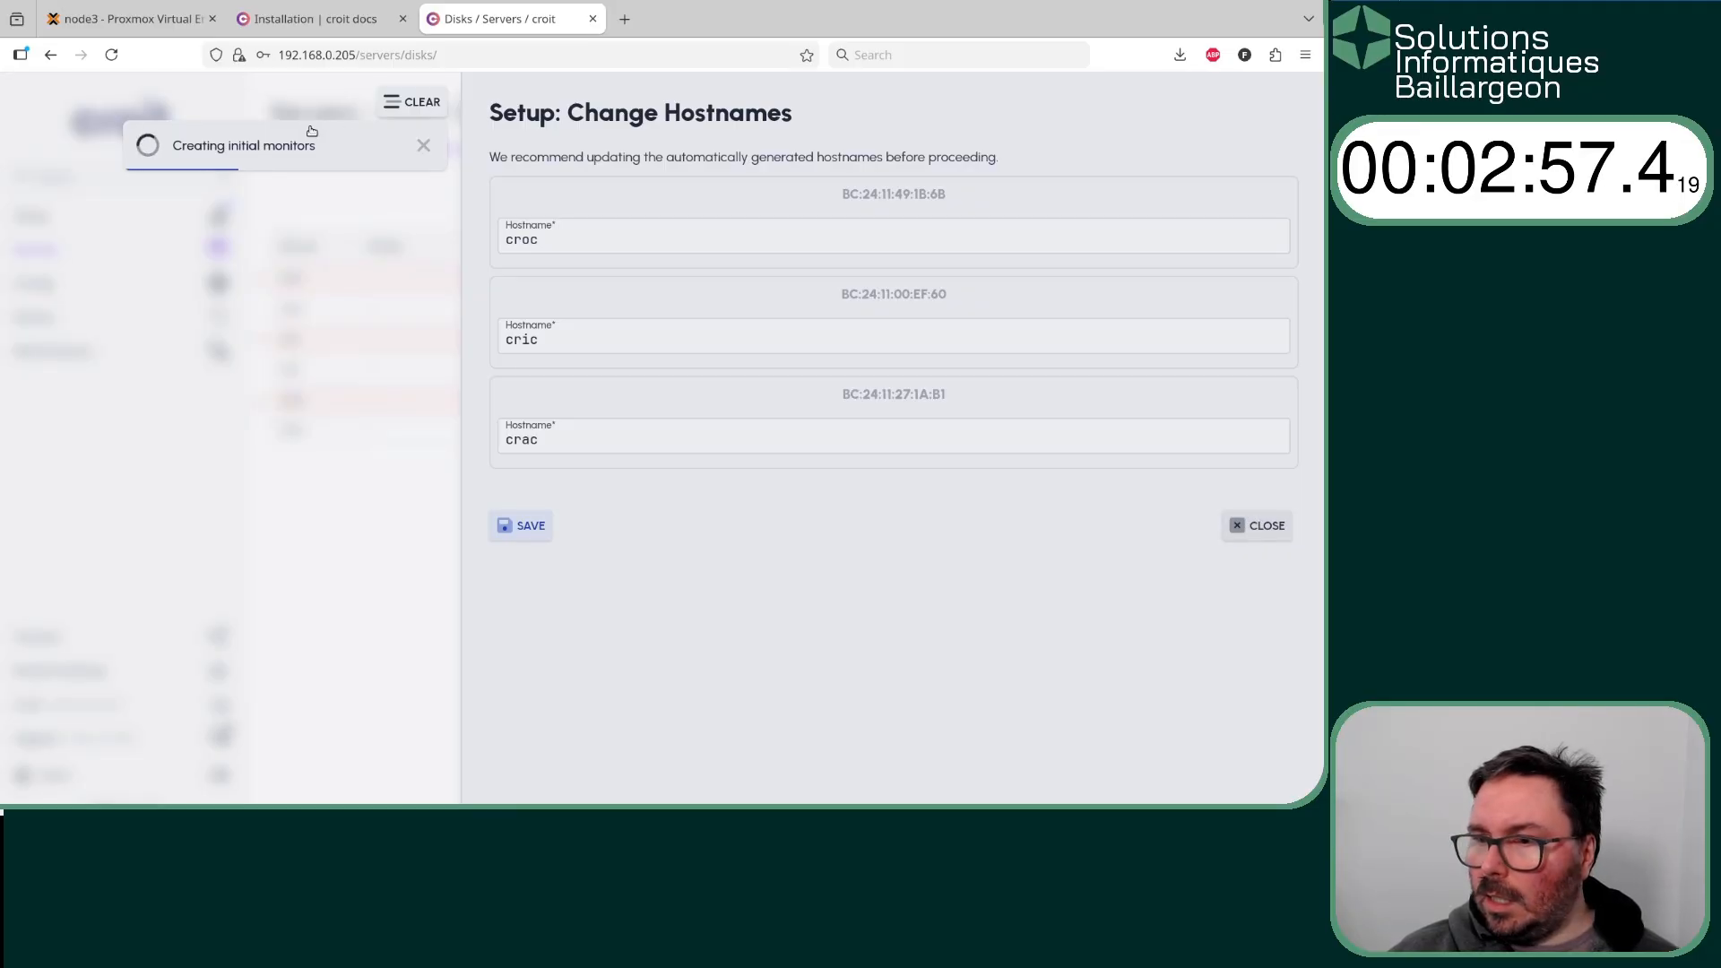
{"action": "left_click", "coordinate": [1265, 526]}
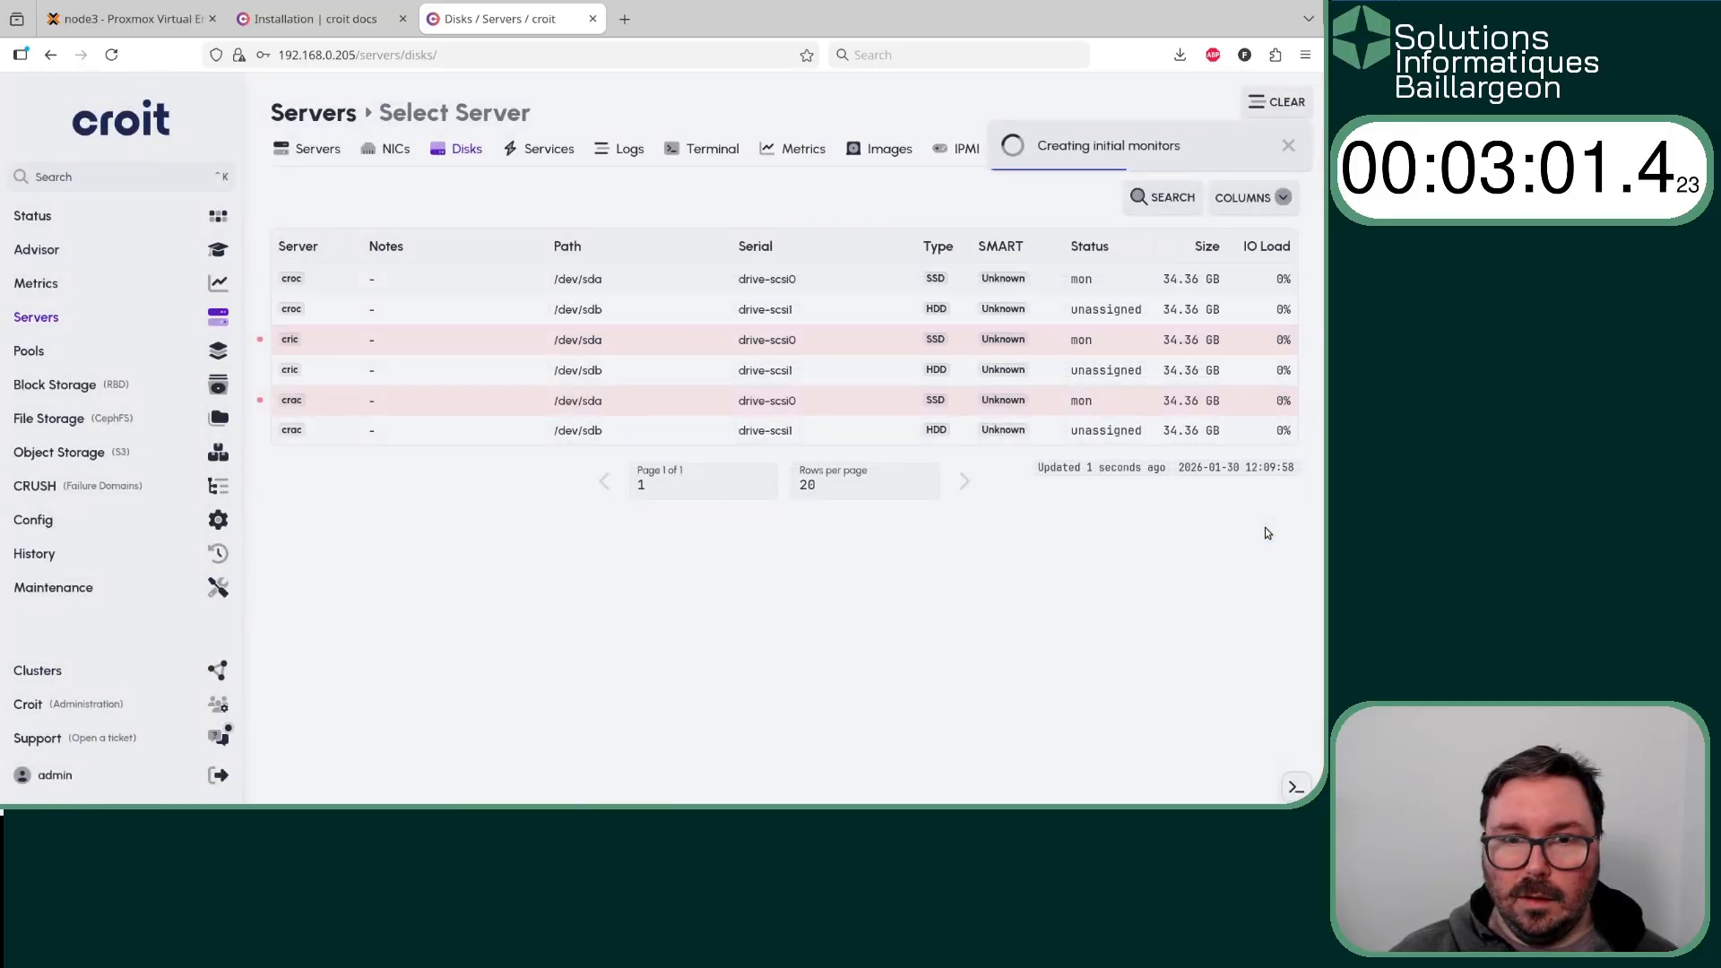
- Set the /dev/sdb HDDs of croc, cric and crac to OSD, unencrypted, with automatic device class and colocated DB/WAL
{"action": "left_click", "coordinate": [750, 311]}
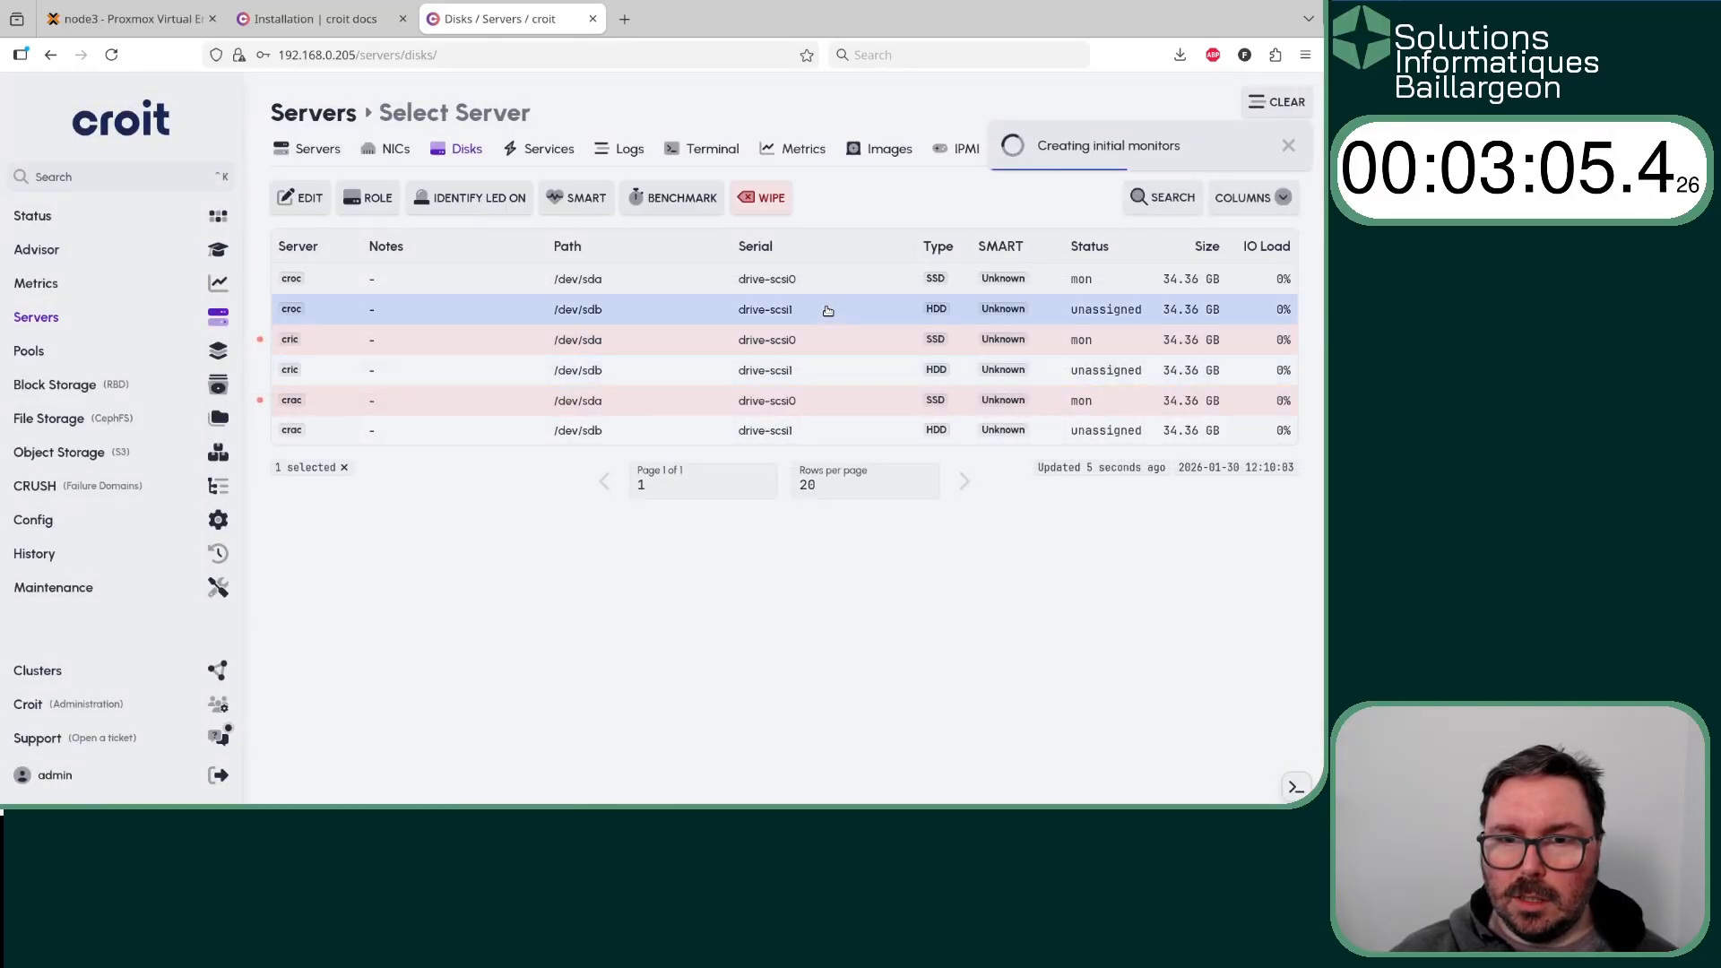
{"action": "left_click", "coordinate": [802, 371], "text": "ctrl"}
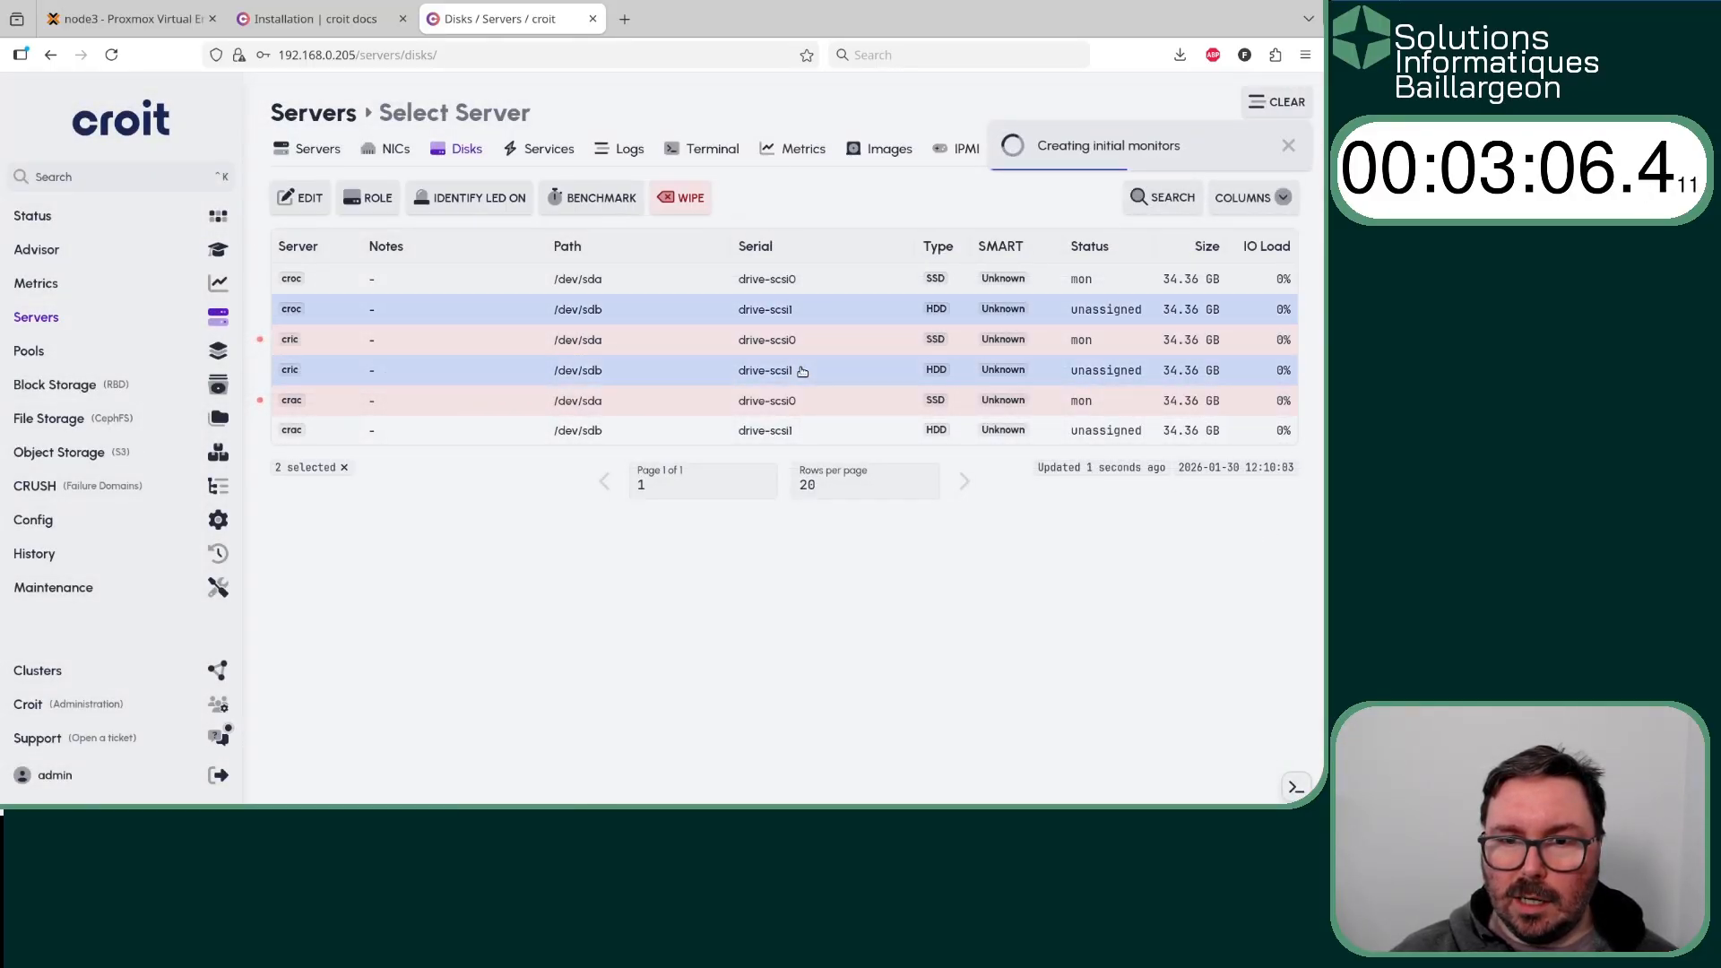
{"action": "left_click", "coordinate": [788, 432], "text": "ctrl"}
{"action": "left_click", "coordinate": [369, 198]}
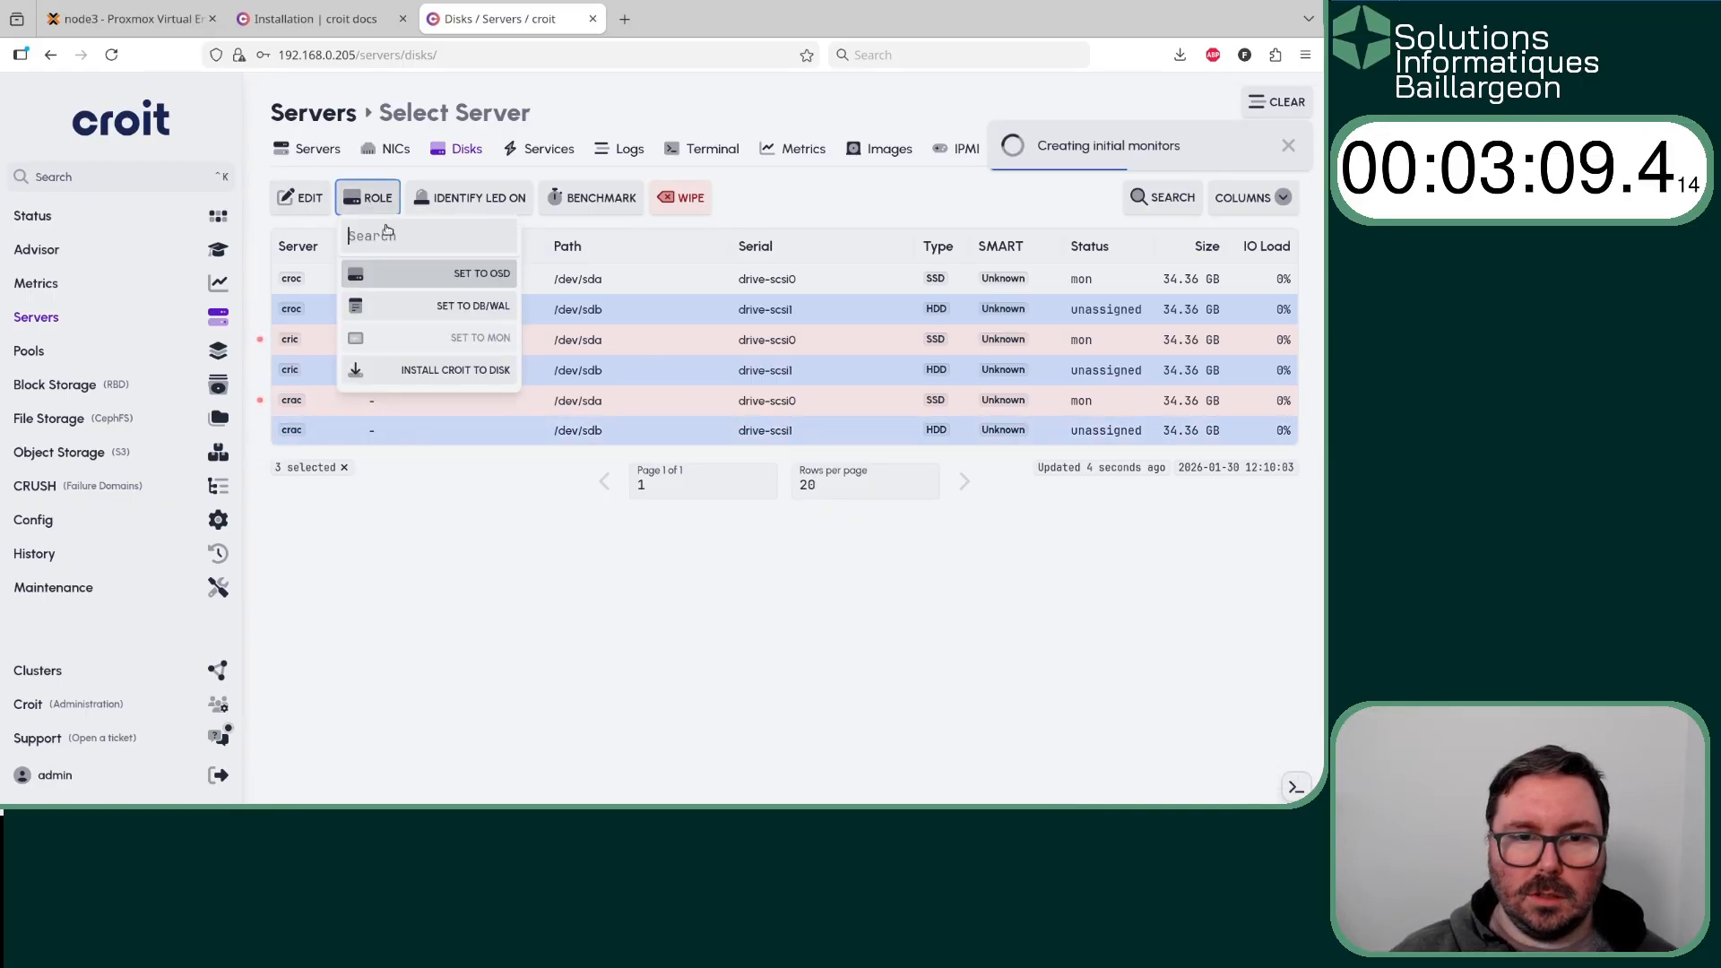
{"action": "left_click", "coordinate": [383, 272]}
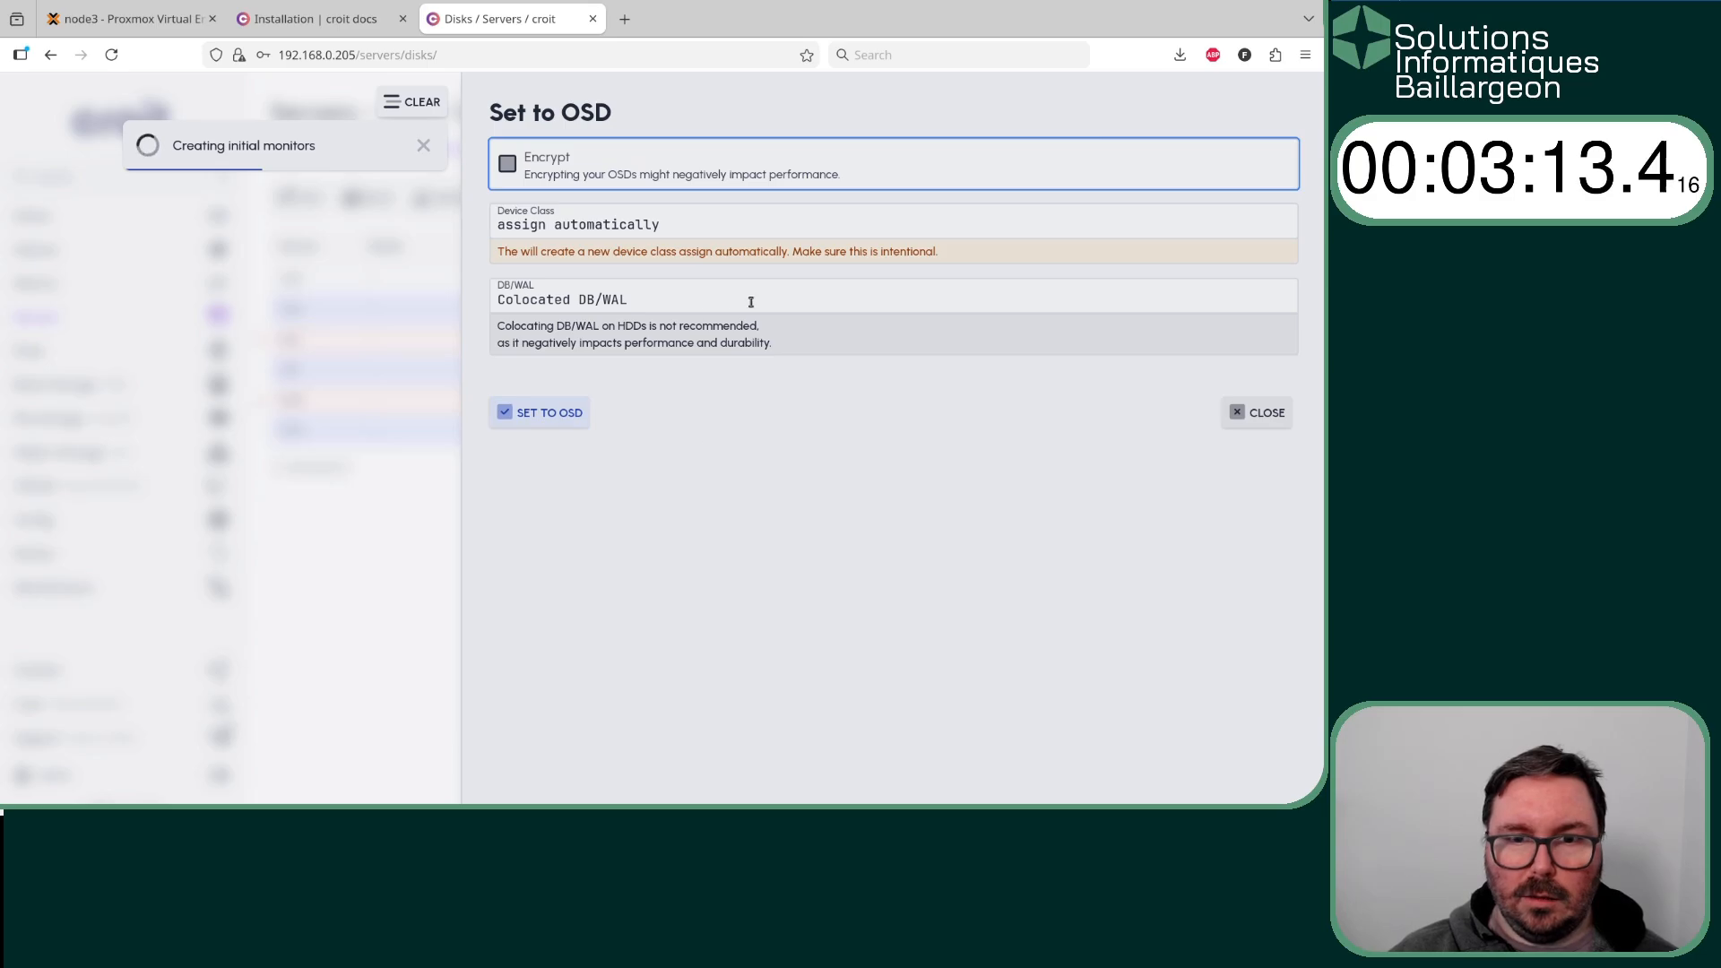
{"action": "left_click", "coordinate": [569, 412]}
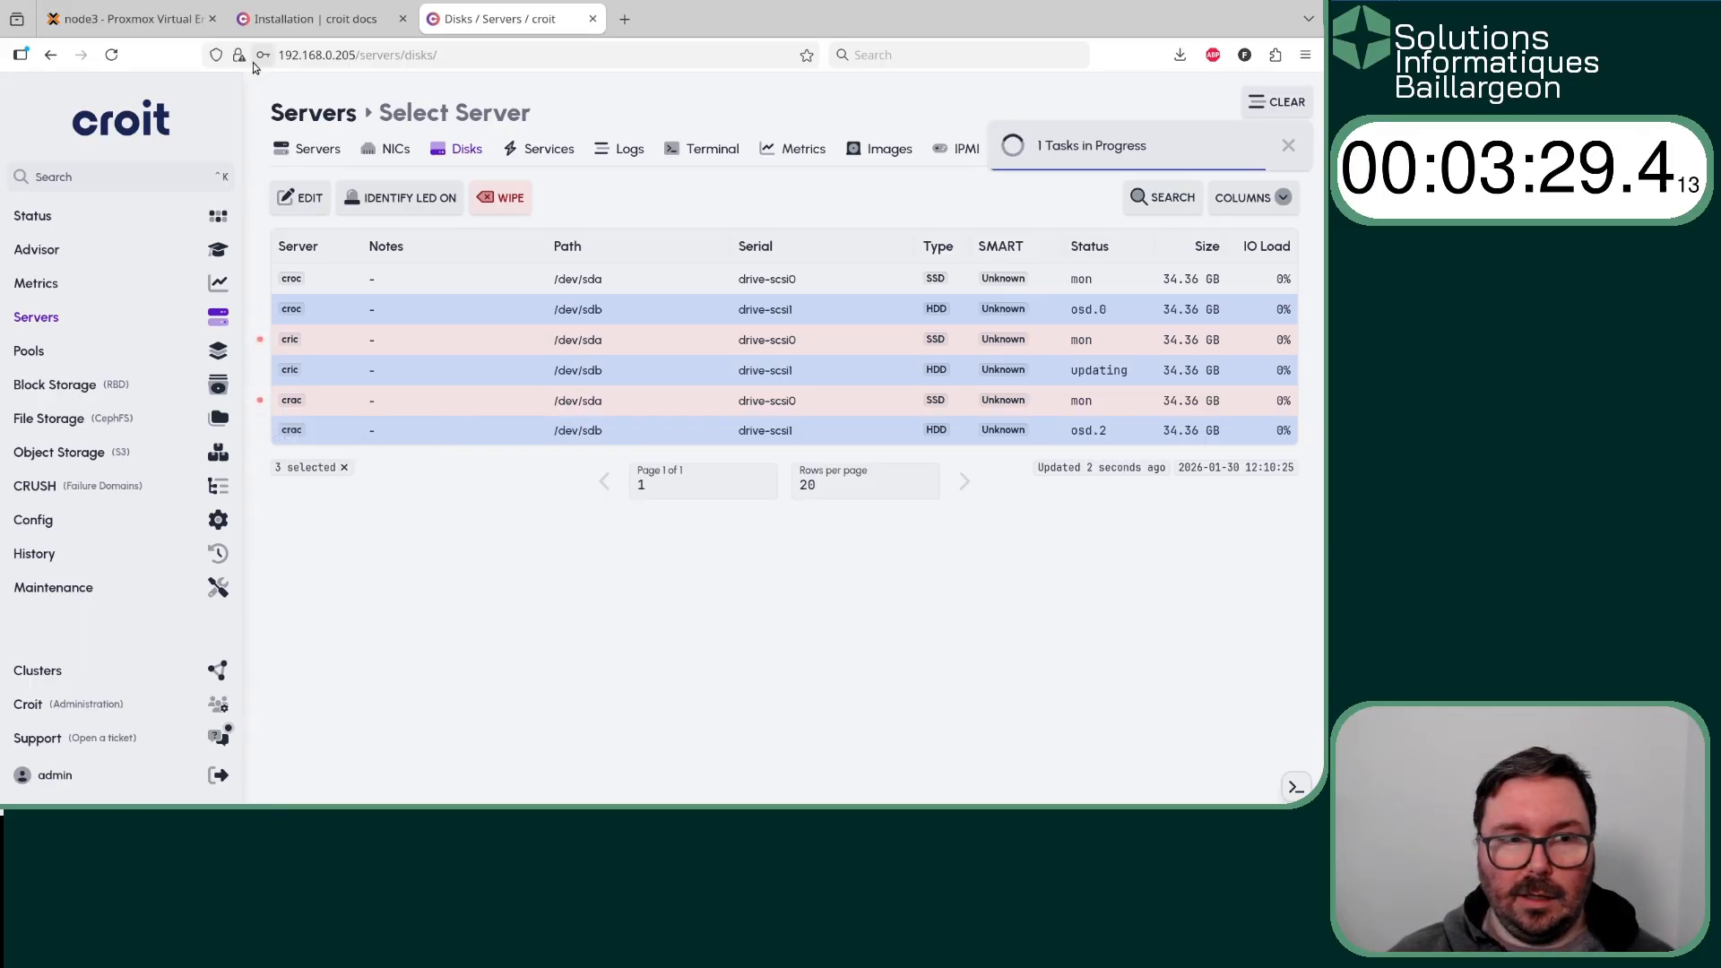
- Check the cluster's status overview and the progress of the OSD creation tasks
{"action": "left_click", "coordinate": [79, 219]}
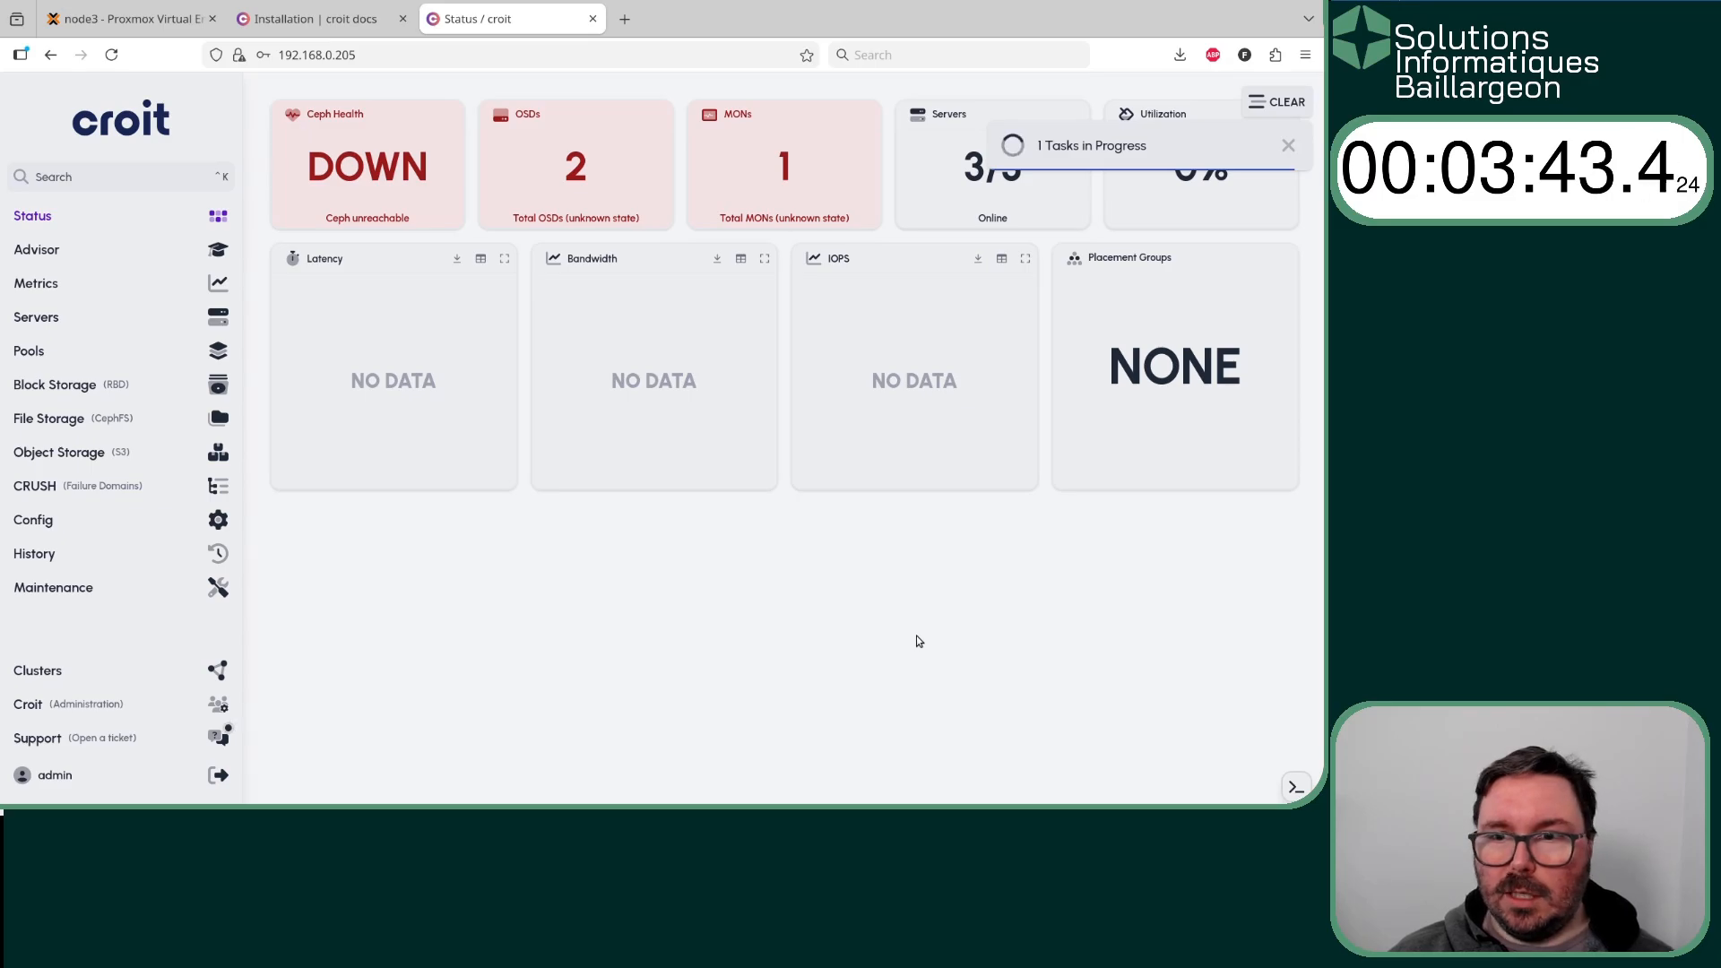
{"action": "mouse_move", "coordinate": [1074, 143]}
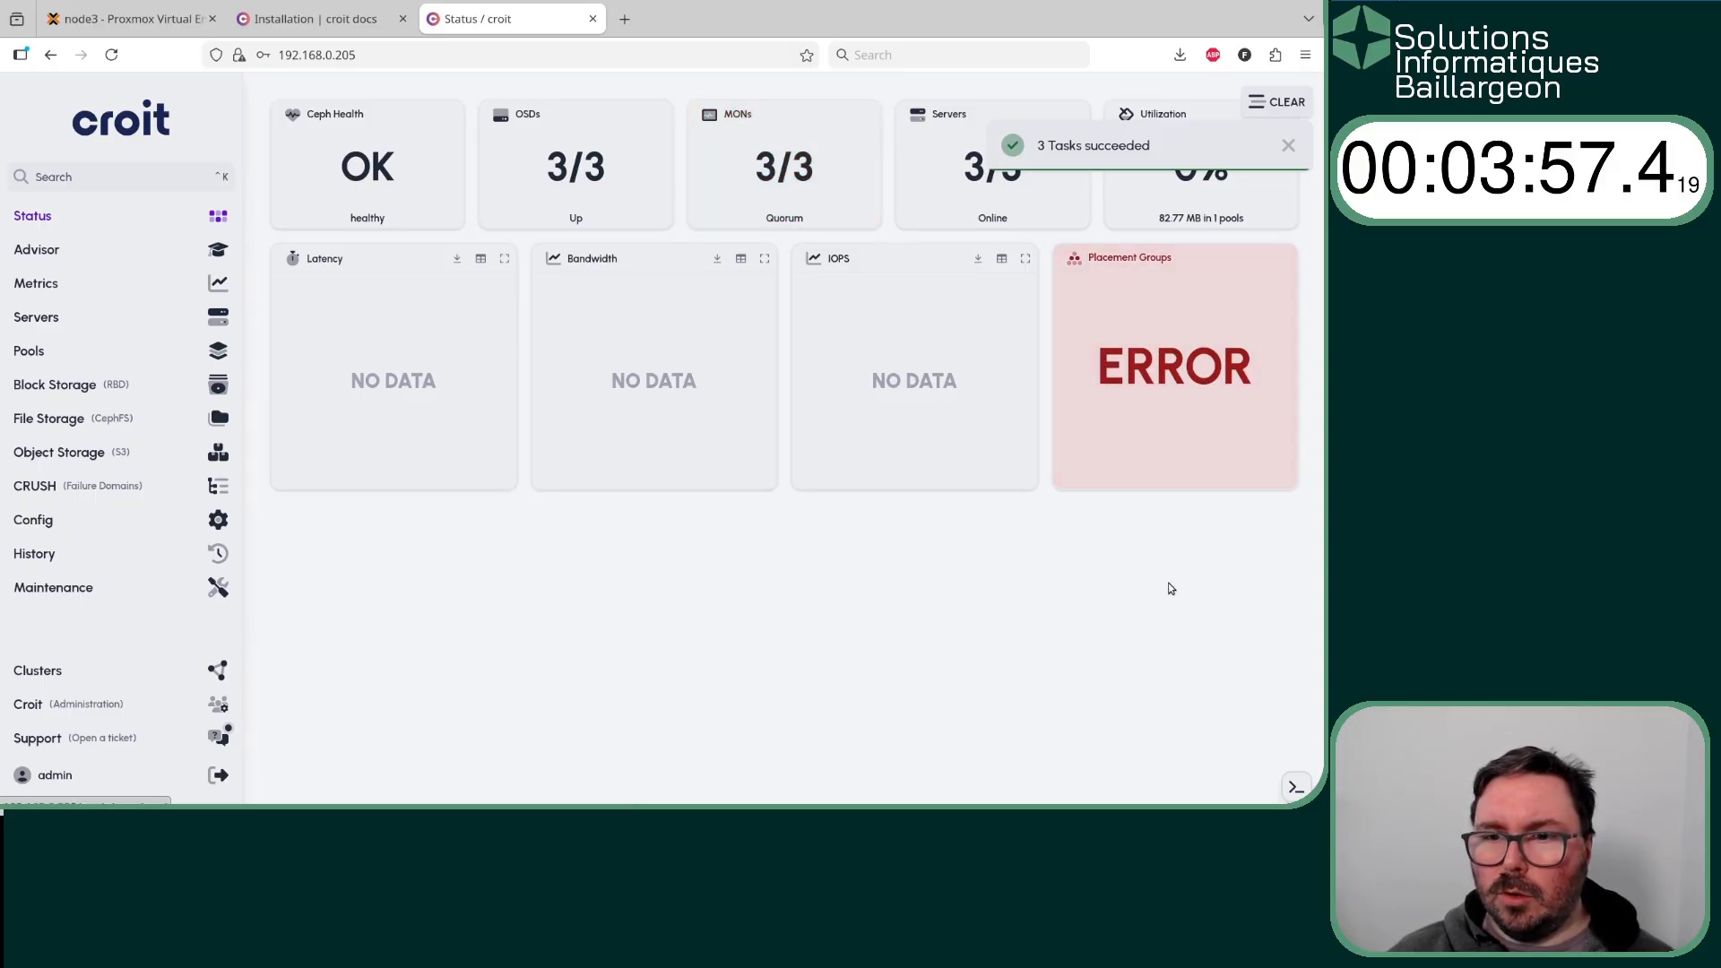
{"action": "mouse_move", "coordinate": [1255, 143]}
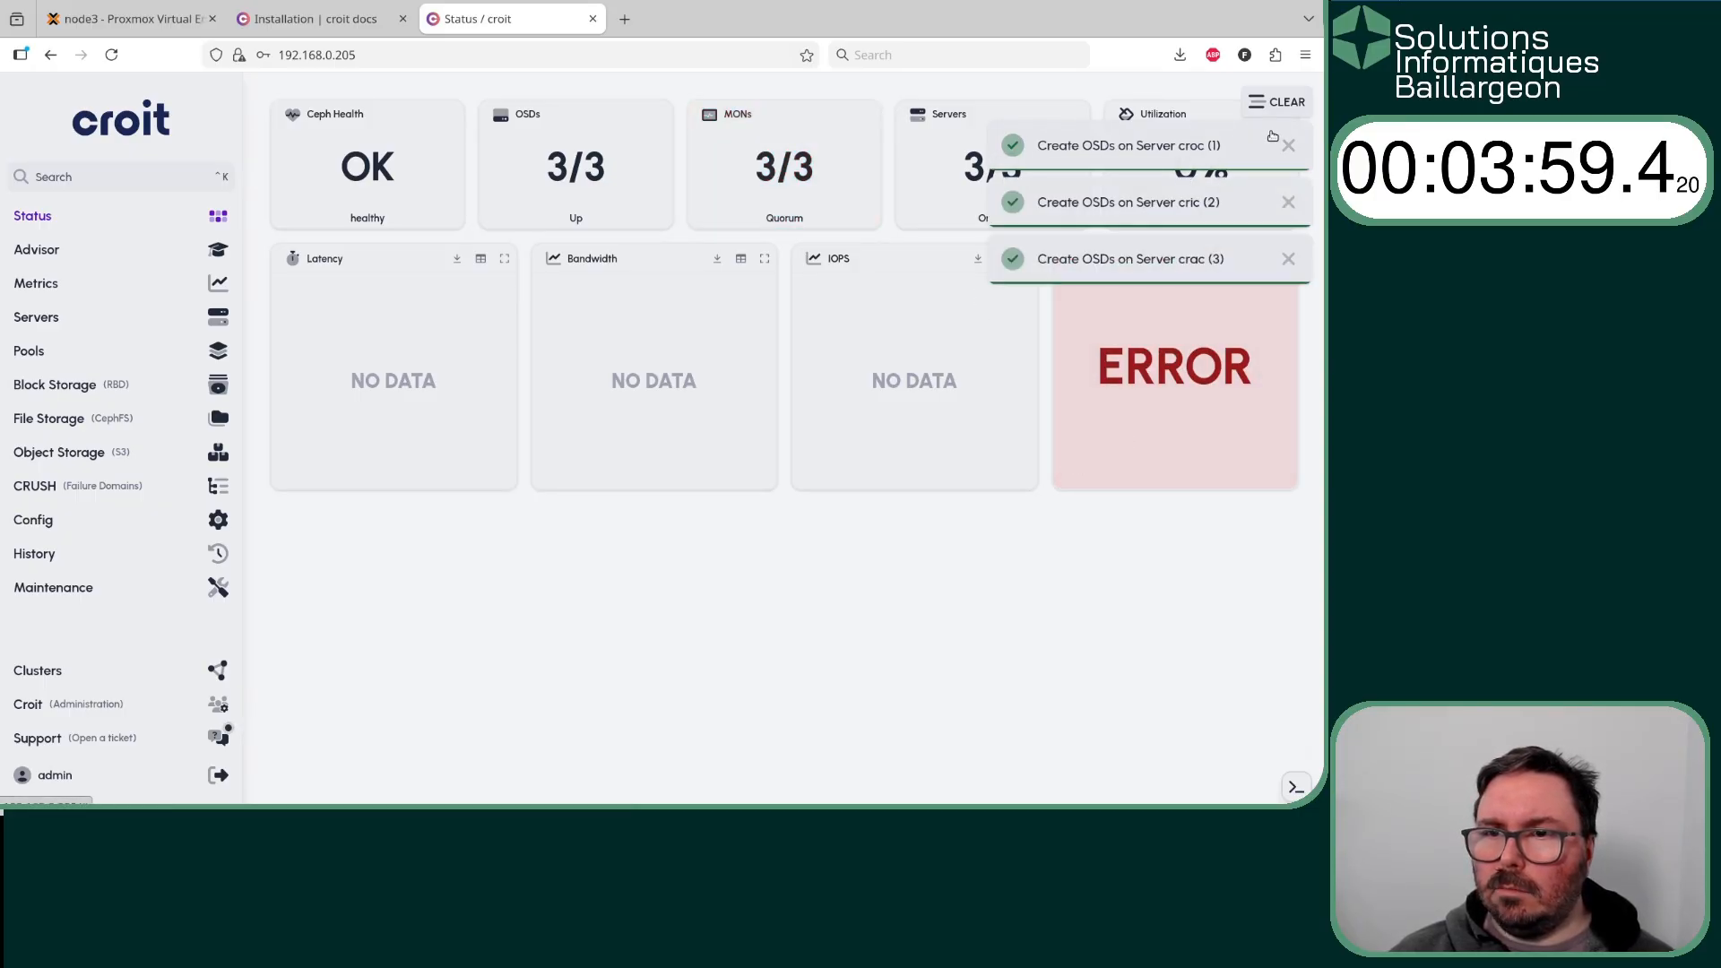